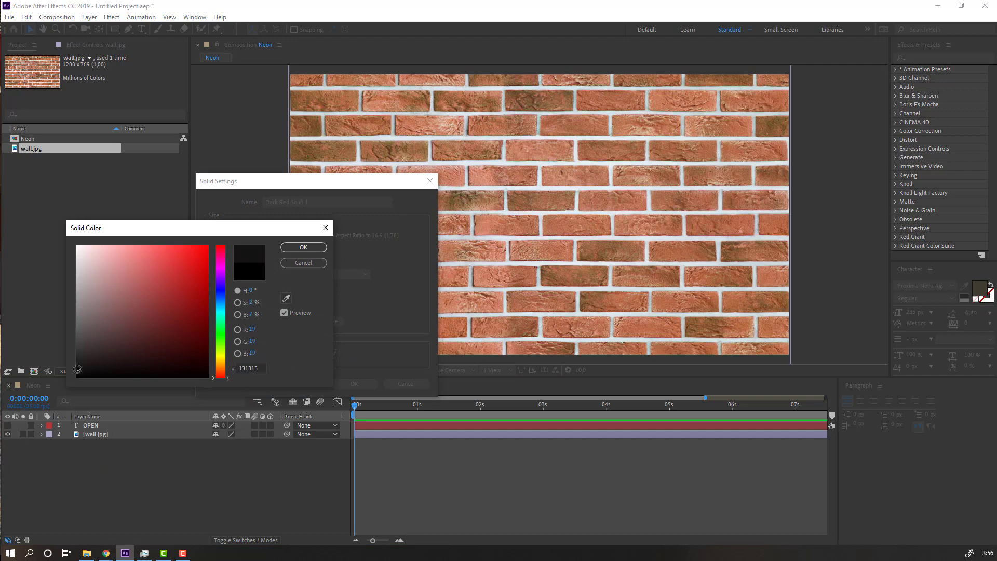
Step: Create a full-frame solid layer with a near-black color and name it light_dark
left_click(310, 250)
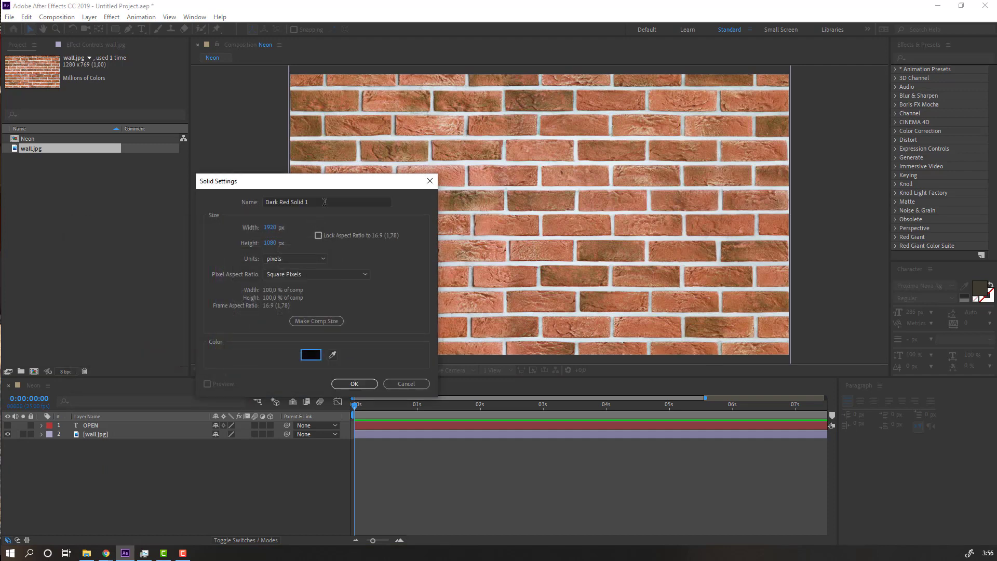
key("BackSpace")
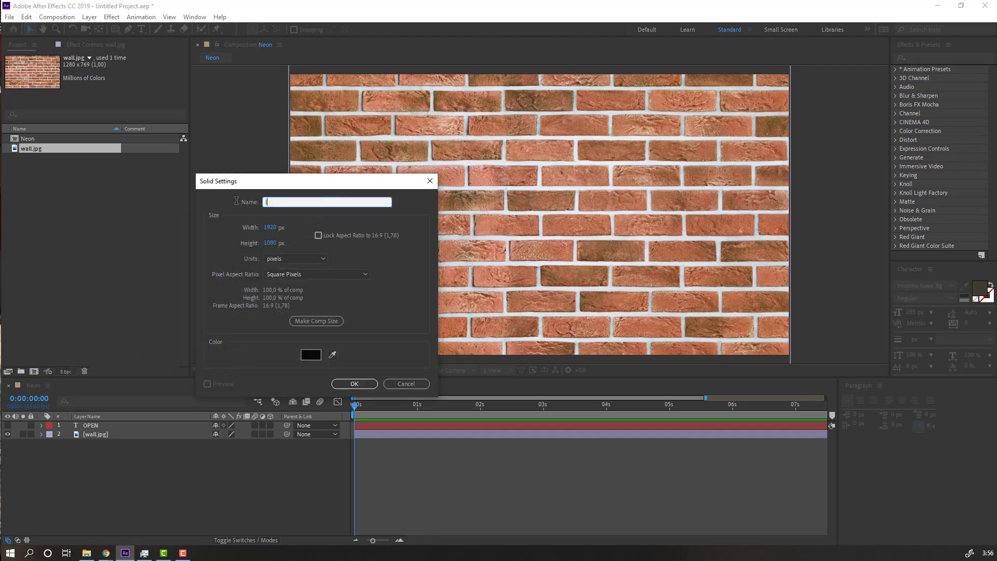
type("lg")
key("BackSpace")
type("ight_dark")
left_click(352, 384)
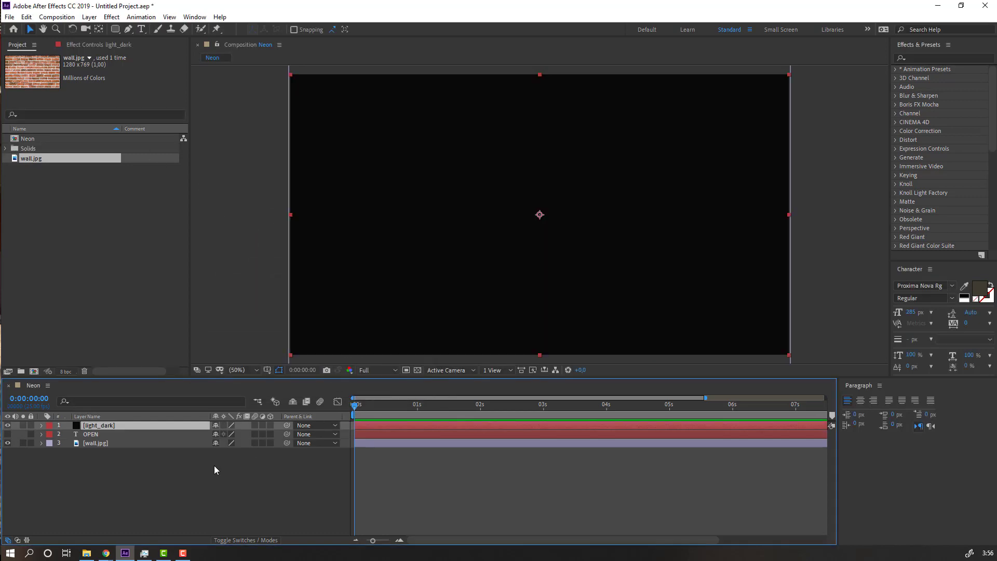
Step: Draw a large elliptical mask around the middle of the light_dark layer and invert it
left_click_drag(117, 31, 165, 53)
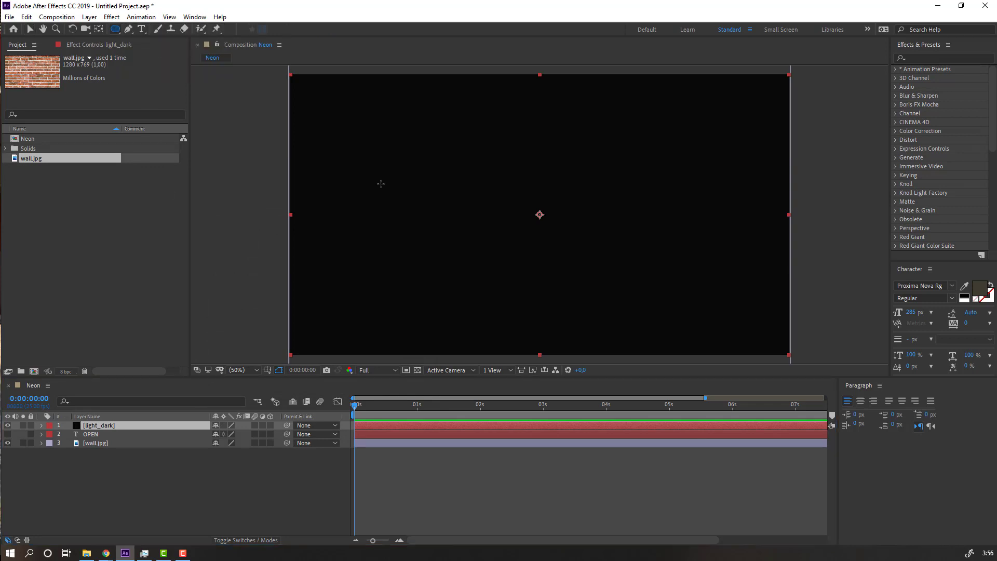
left_click_drag(416, 124, 690, 322)
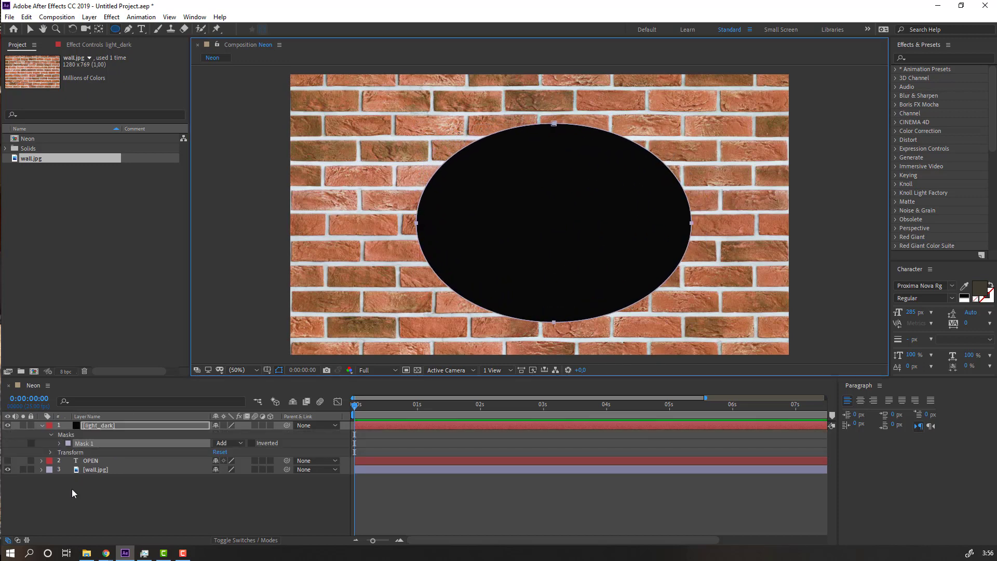
left_click(251, 444)
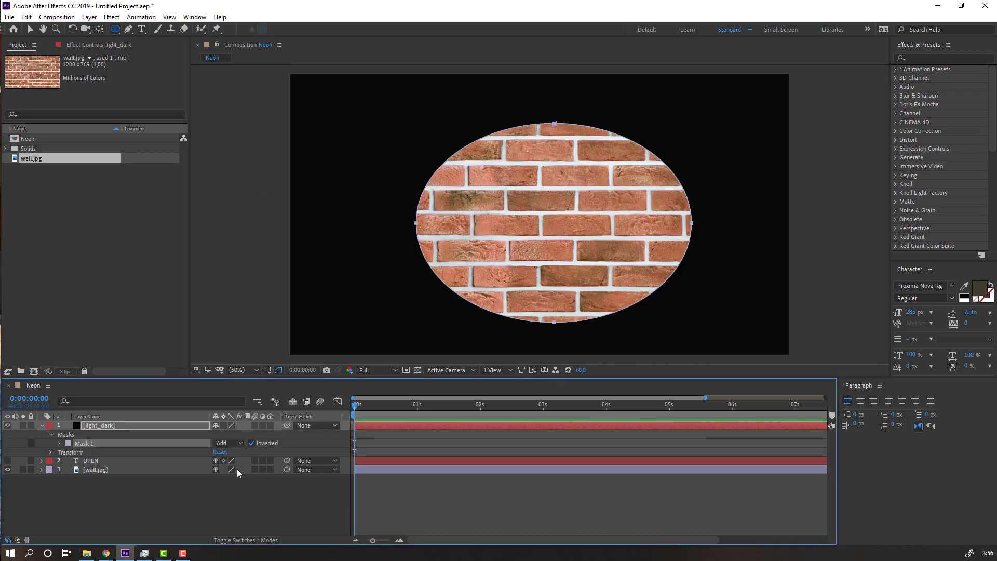
Step: Set the light_dark mask's feather to 150 pixels and its expansion to 36 pixels
left_click(58, 444)
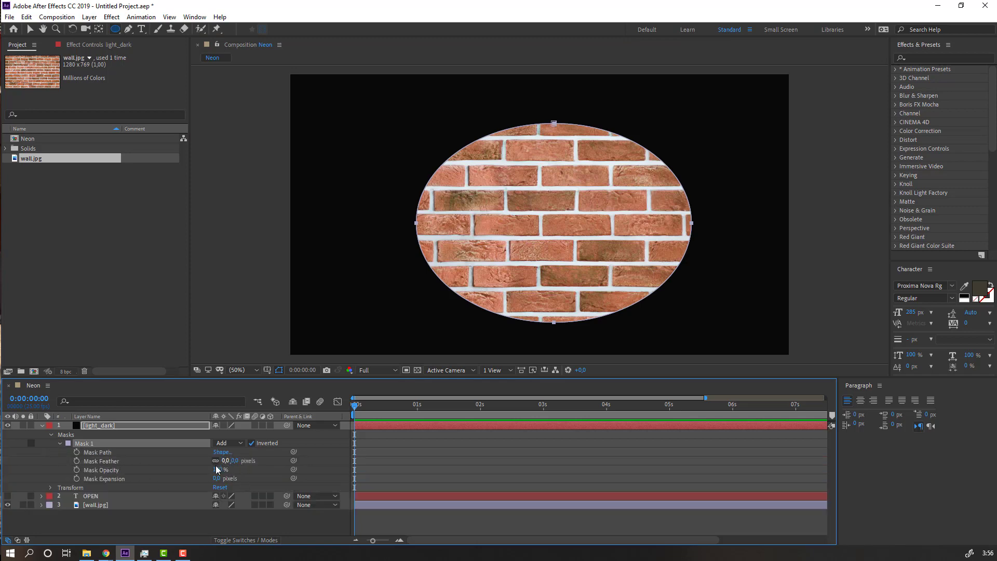
left_click_drag(227, 460, 366, 439)
left_click_drag(303, 451, 295, 452)
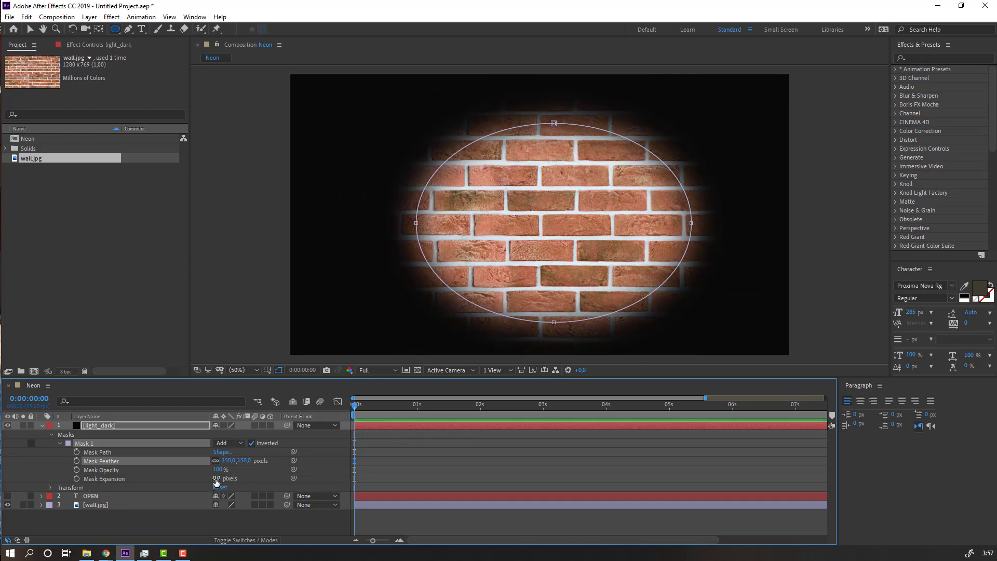
mouse_move(217, 478)
left_mouse_down()
mouse_move(232, 476)
mouse_move(227, 470)
left_mouse_up()
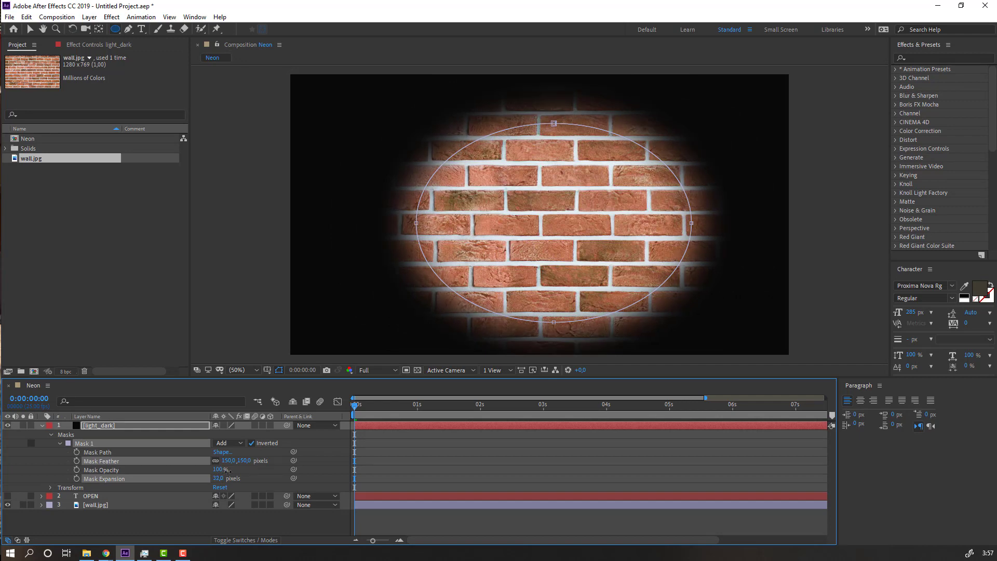
Step: Reduce the light_dark layer's opacity to 82%
left_click(100, 429)
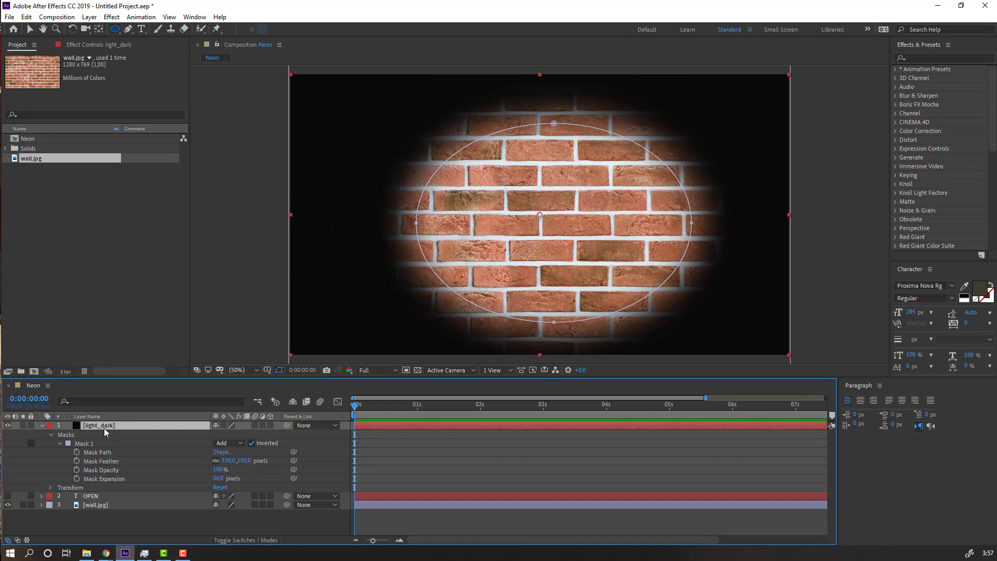
key("t")
left_click_drag(217, 434, 210, 434)
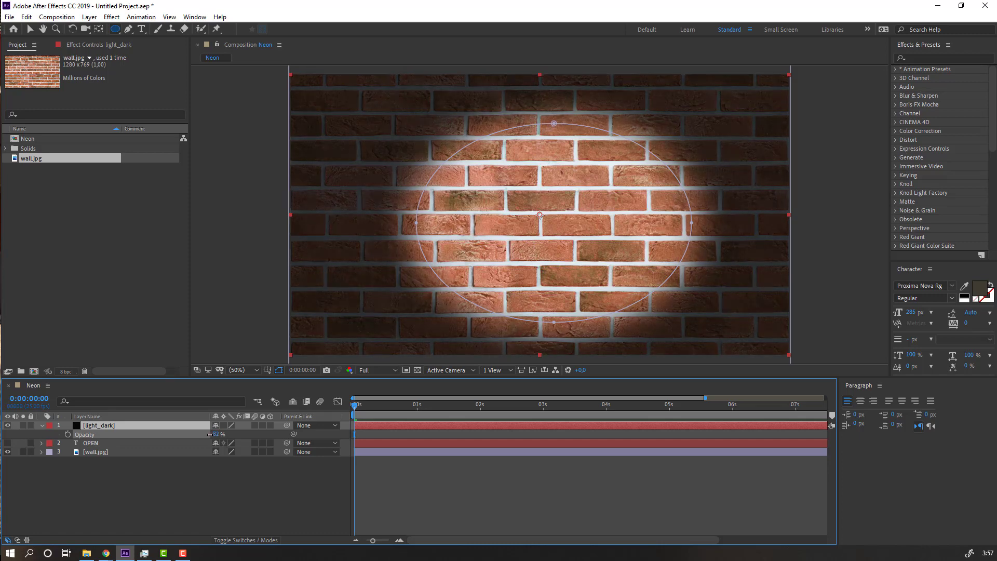
left_click(151, 497)
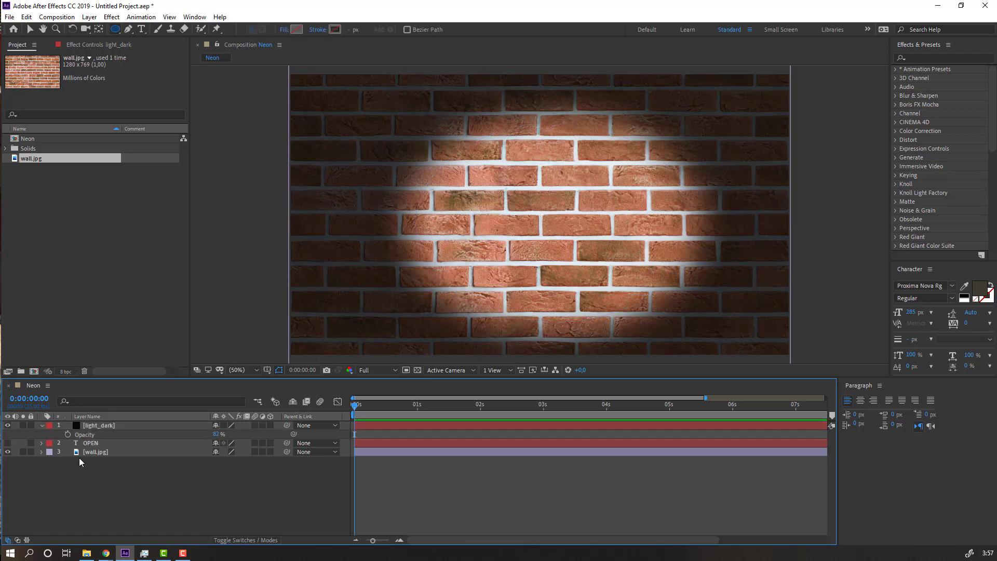
Step: Increase the light_dark mask's feather to 198 pixels for a softer edge
left_click(97, 425)
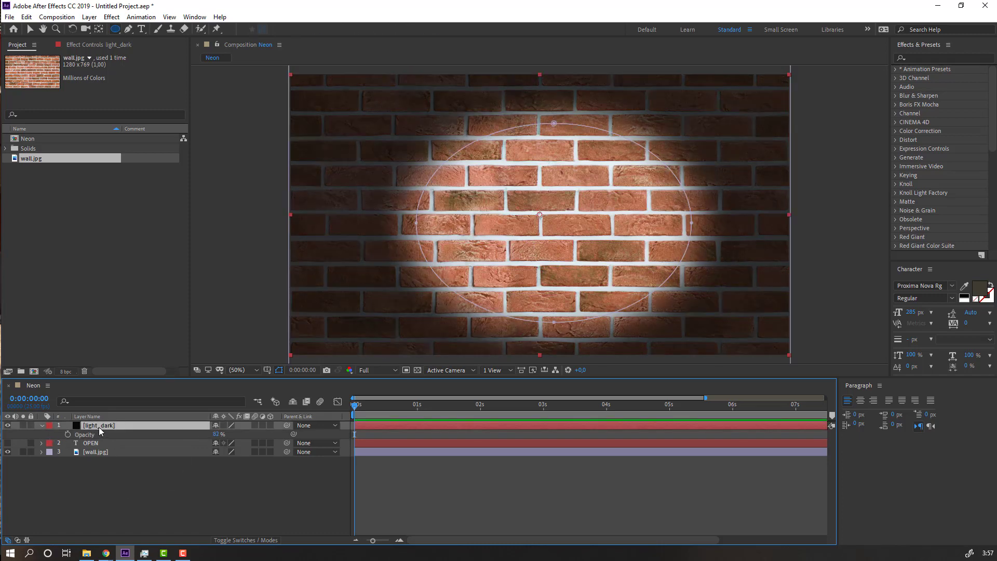
key("m")
left_click(59, 435)
left_click(60, 435)
left_click_drag(228, 456, 250, 452)
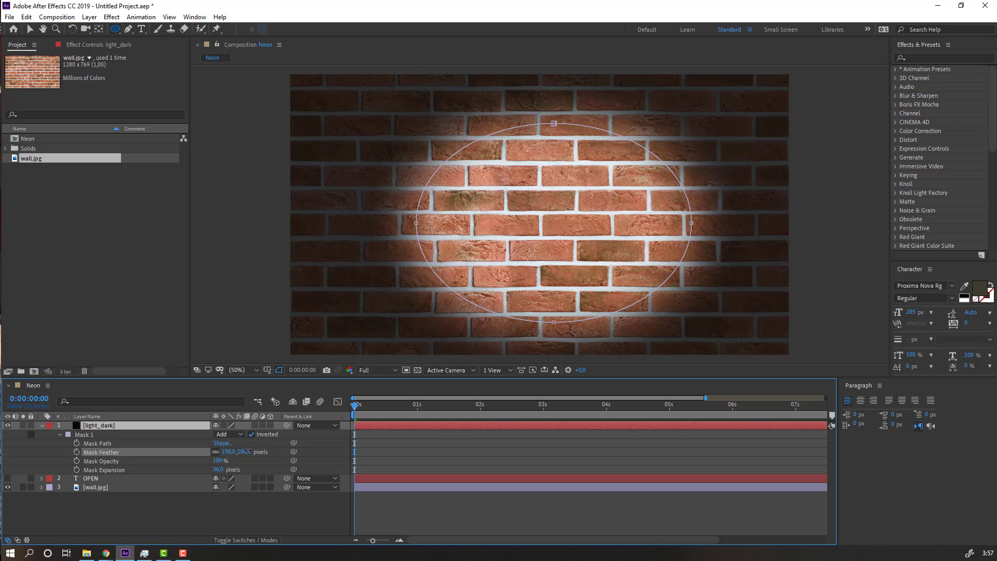
left_click(189, 521)
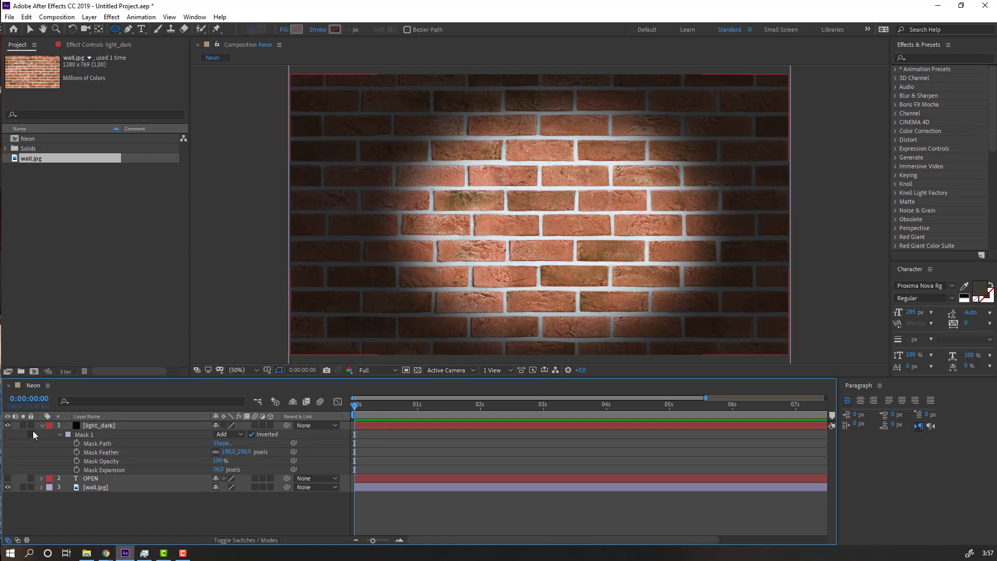
left_click(60, 435)
Step: Apply the Hue/Saturation effect to the wall.jpg layer and set its Master Lightness to -40
left_click(98, 445)
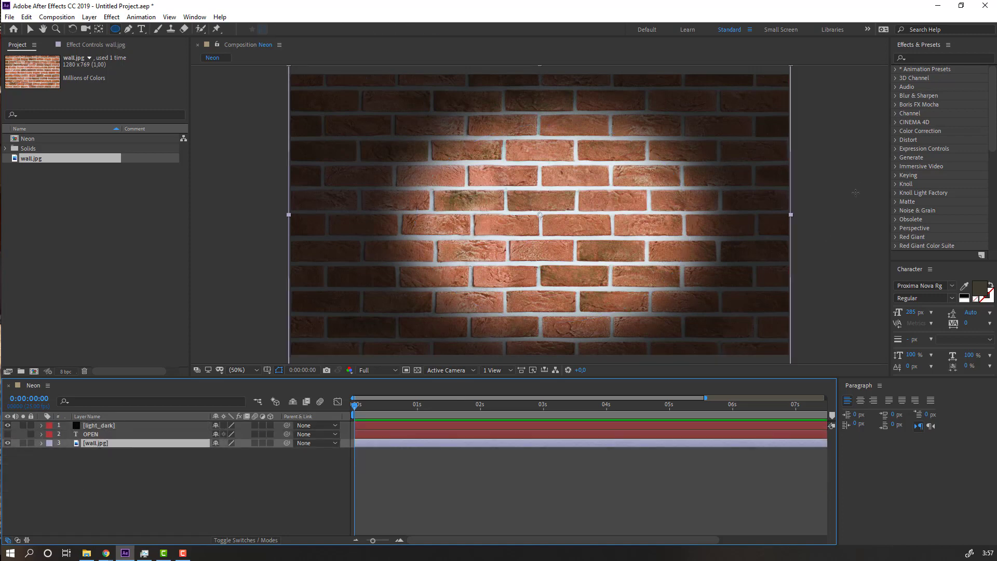
left_click(924, 59)
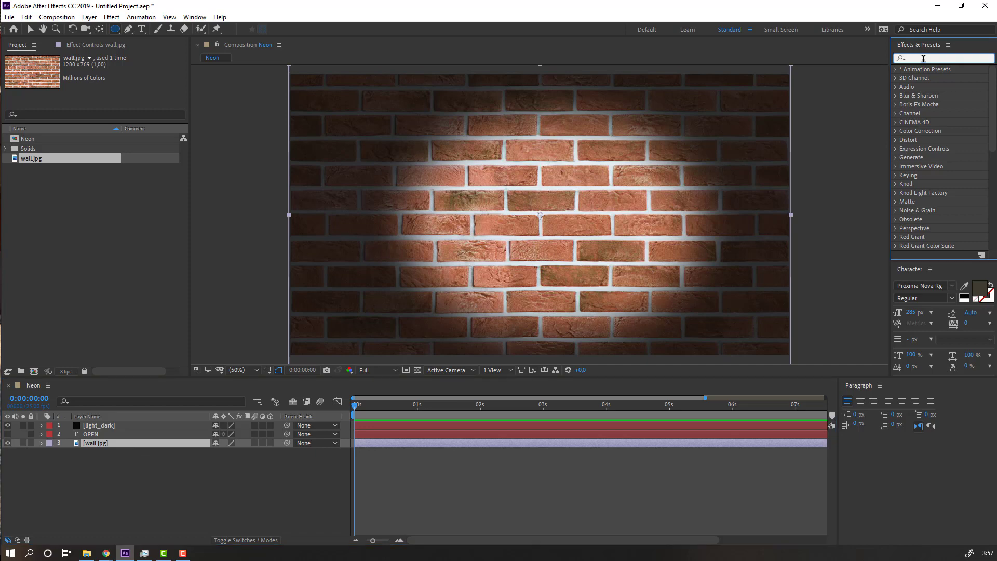
type("h")
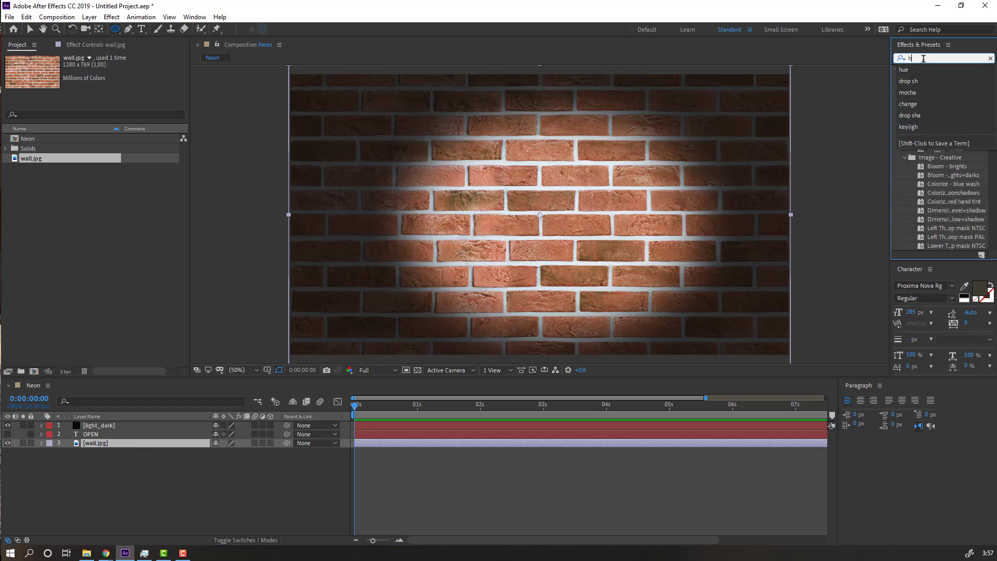
type("ue")
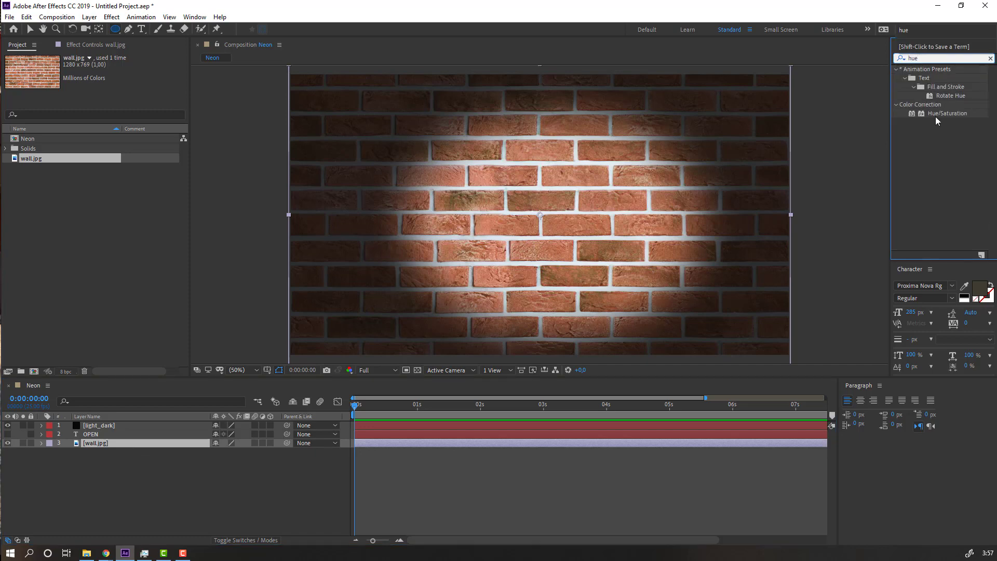
left_click(938, 114)
left_click_drag(927, 136, 105, 446)
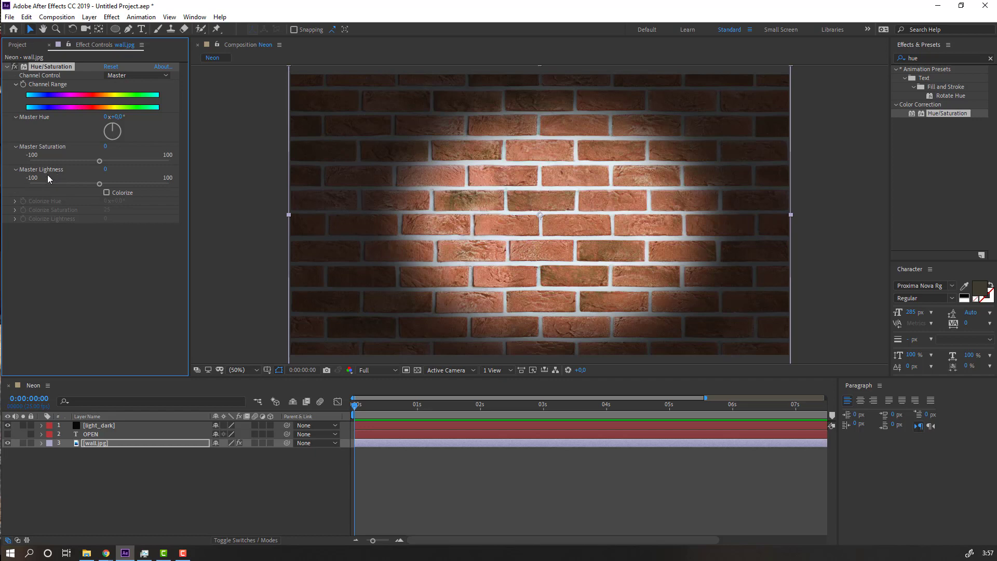
left_click_drag(100, 184, 72, 188)
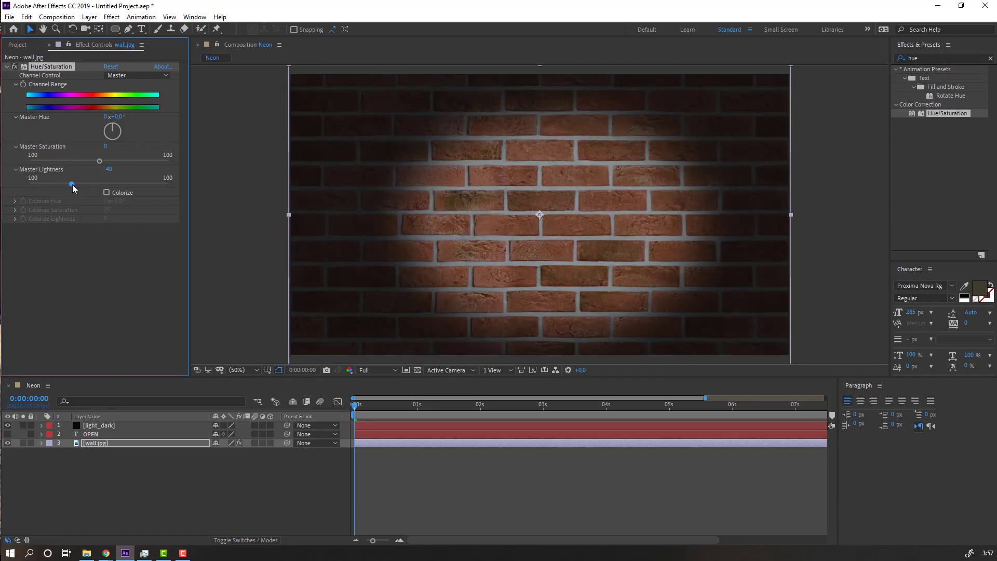
left_click(204, 488)
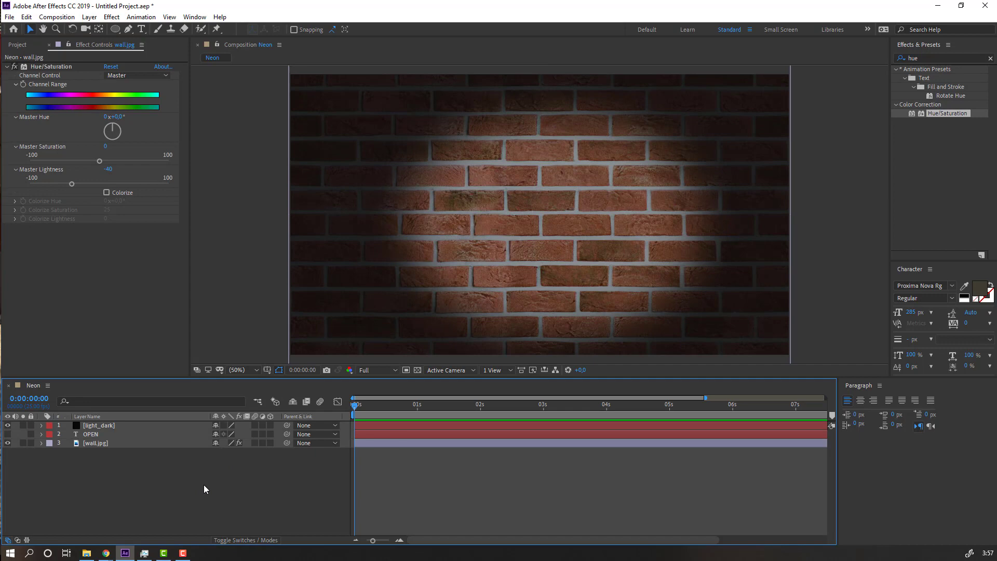
Step: Create a new 1920 x 1080 solid layer named saber
right_click(126, 494)
mouse_move(163, 359)
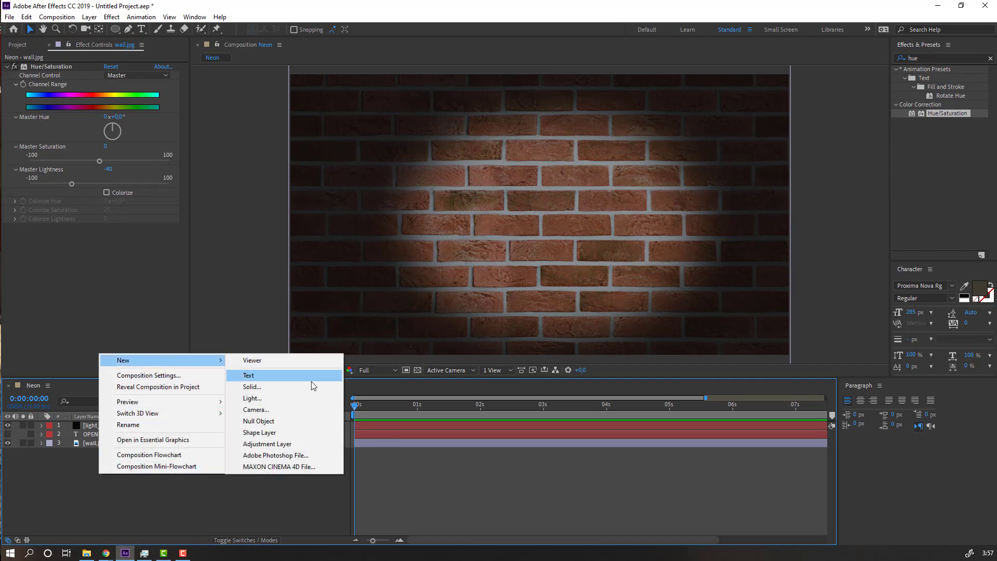
left_click(312, 386)
type("saber")
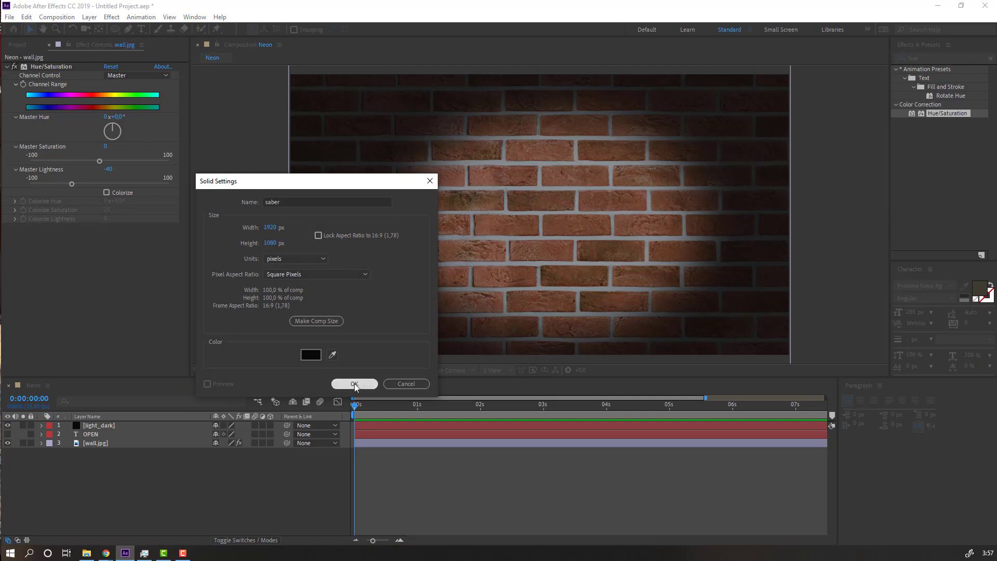
left_click(355, 383)
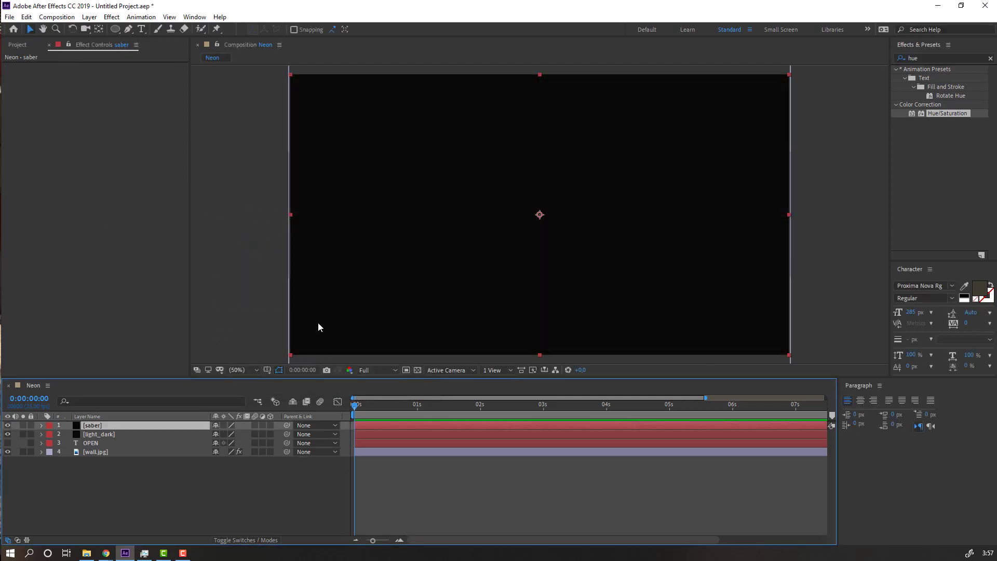
Step: Apply Video Copilot's Saber effect to the saber layer
left_click(140, 17)
mouse_move(113, 17)
mouse_move(160, 554)
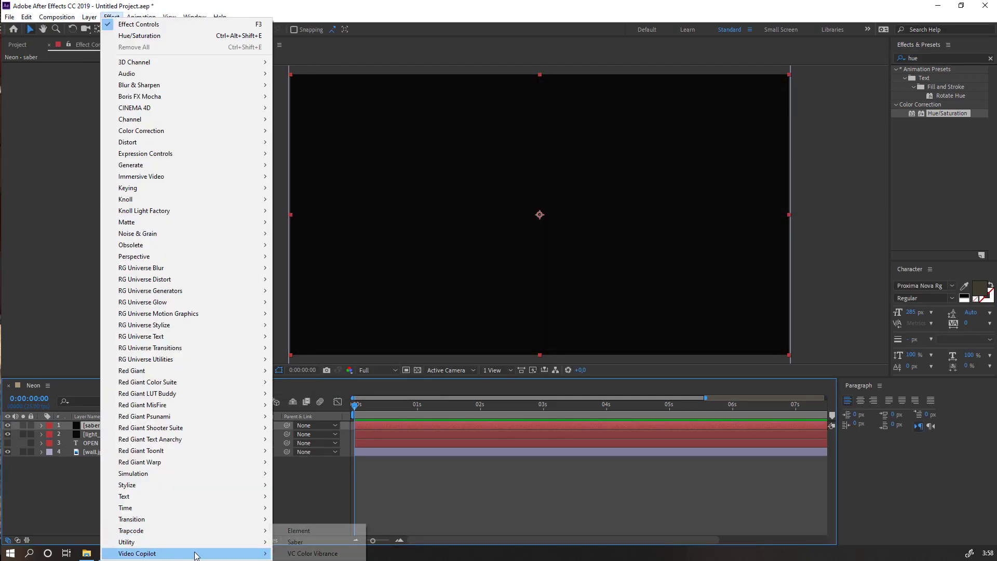
left_click(295, 542)
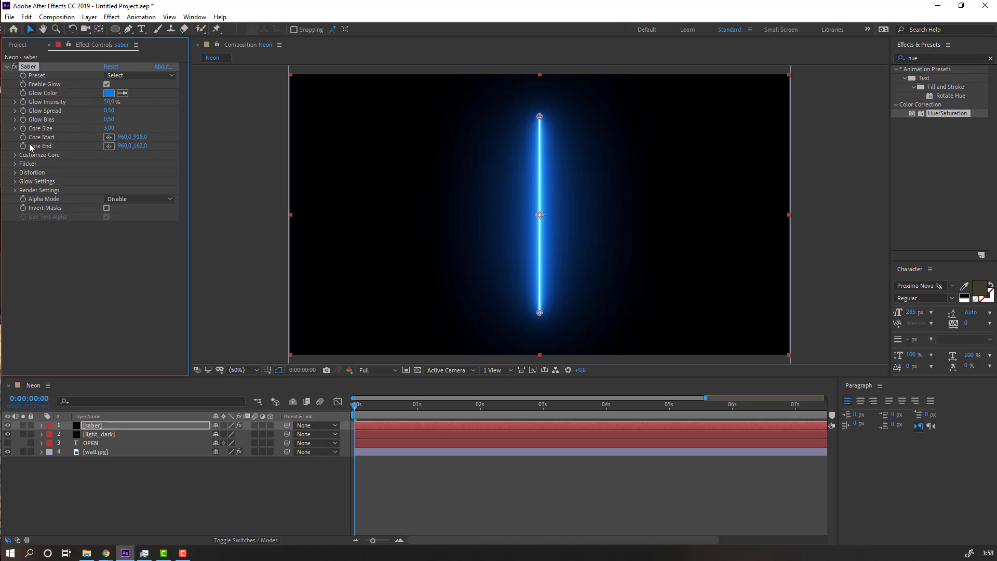
Step: Set the Saber effect's core type to Text Layer and use the OPEN layer as its source
left_click(16, 155)
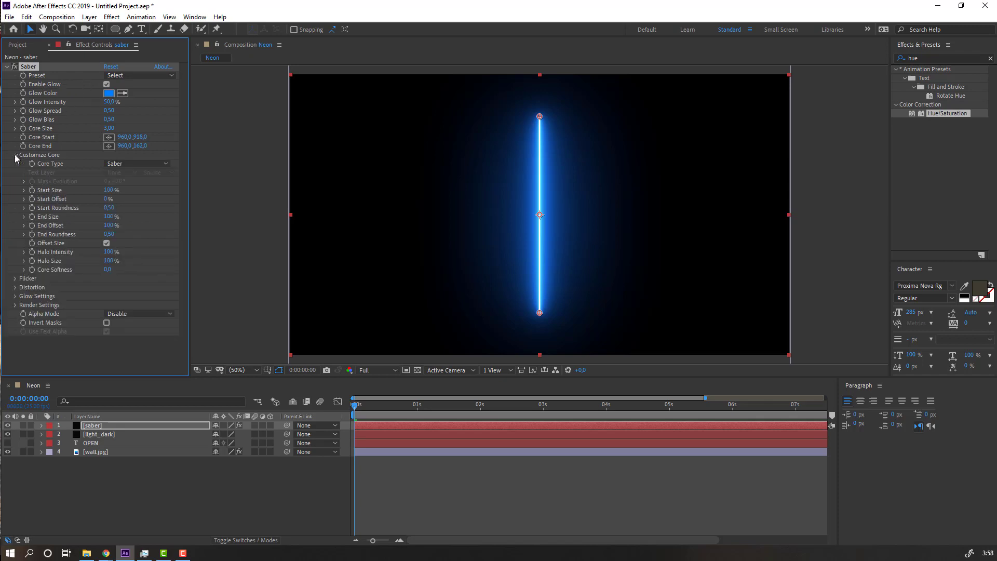
left_click(128, 164)
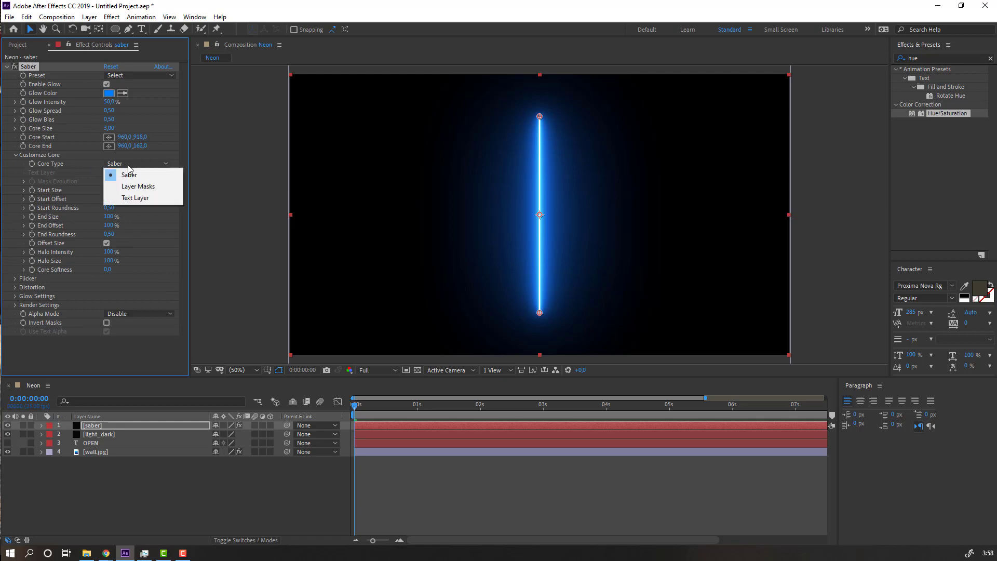
left_click(134, 199)
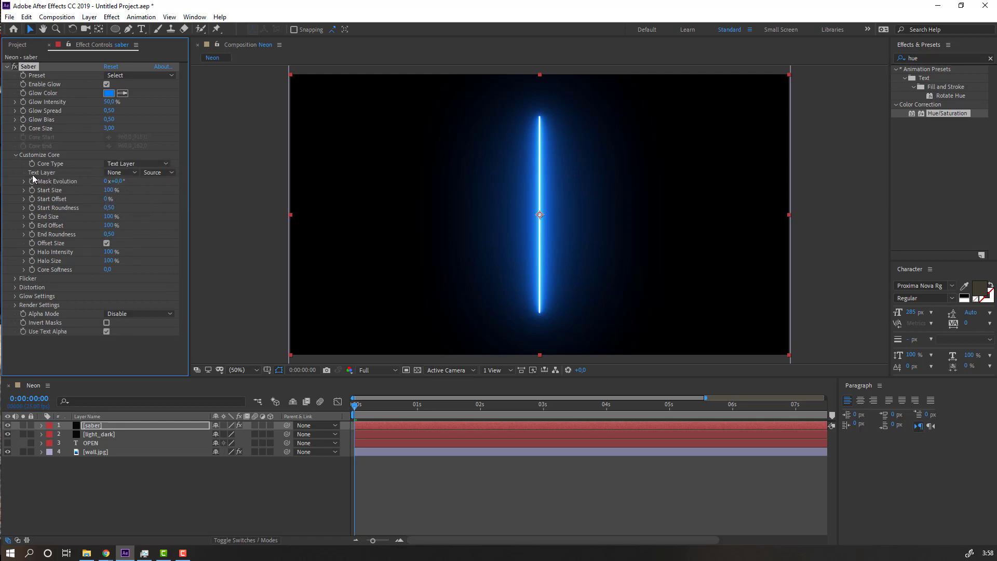
left_click(117, 173)
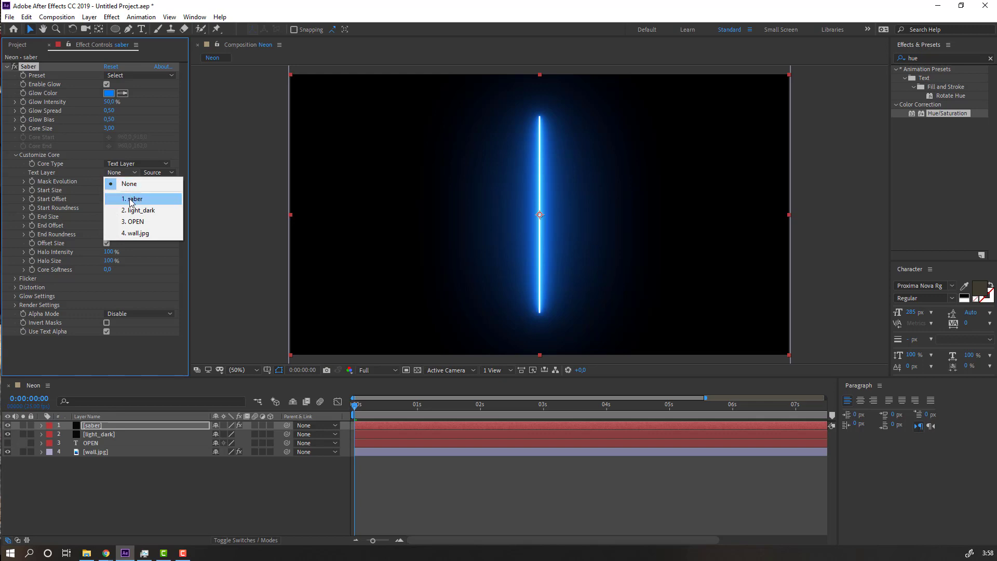
left_click(166, 226)
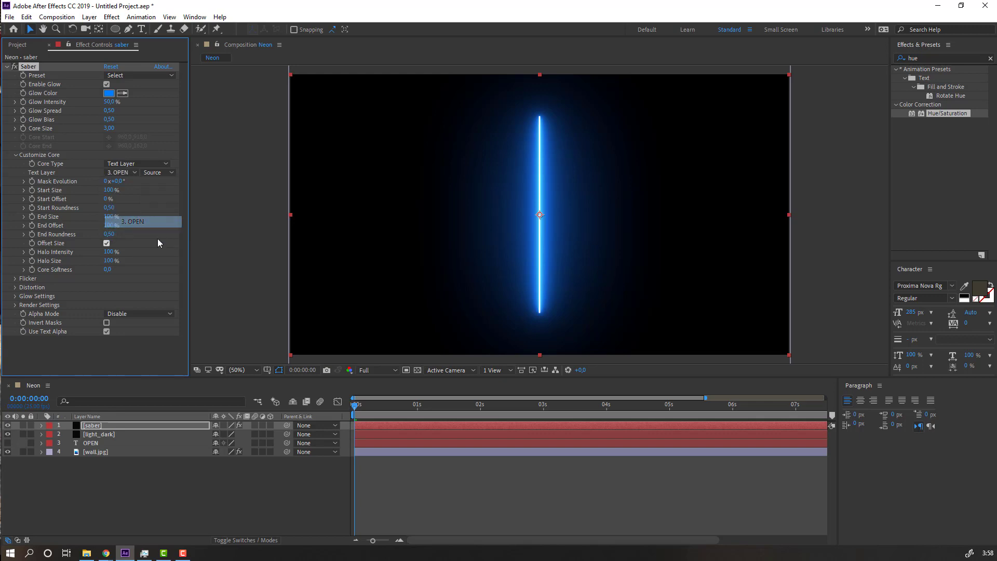
Step: Set the Saber effect's glow intensity to 20%
left_click(107, 102)
type("20")
key("Return")
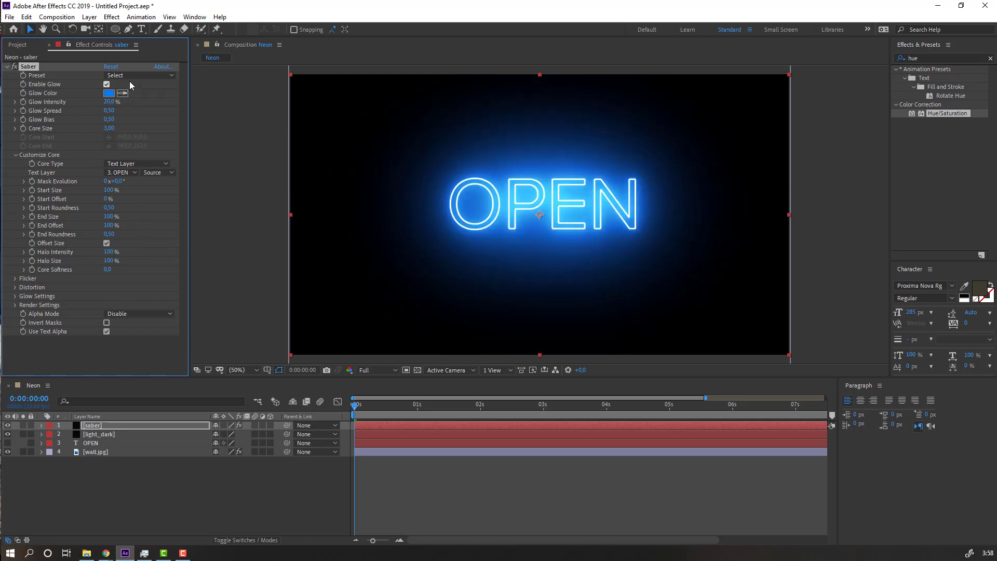
Step: Choose the Neon preset for the Saber effect
left_click(130, 75)
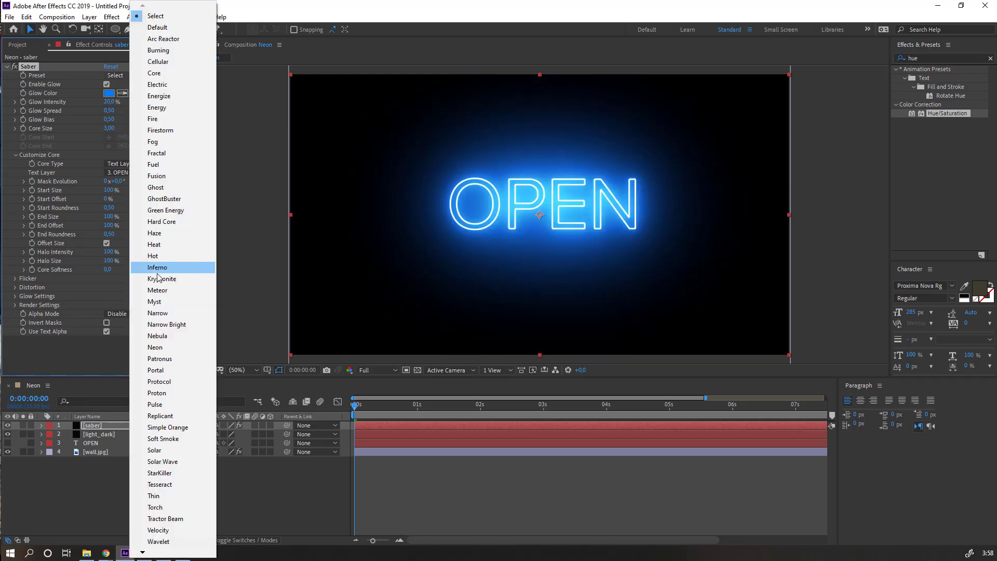
left_click(186, 347)
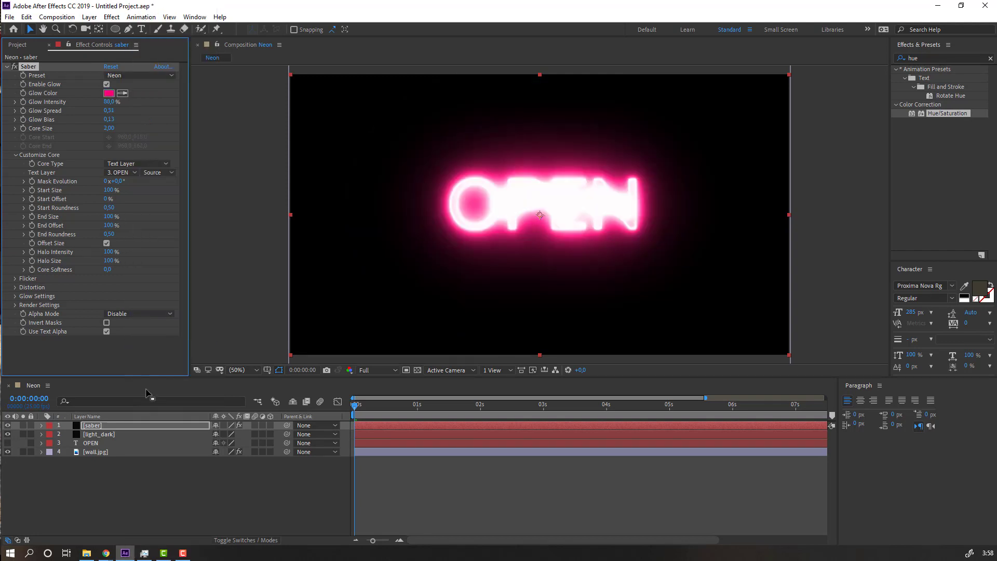
Step: Try a glow intensity of 20% for the Saber effect, and settle on 30%
left_click(109, 101)
type("20")
key("Return")
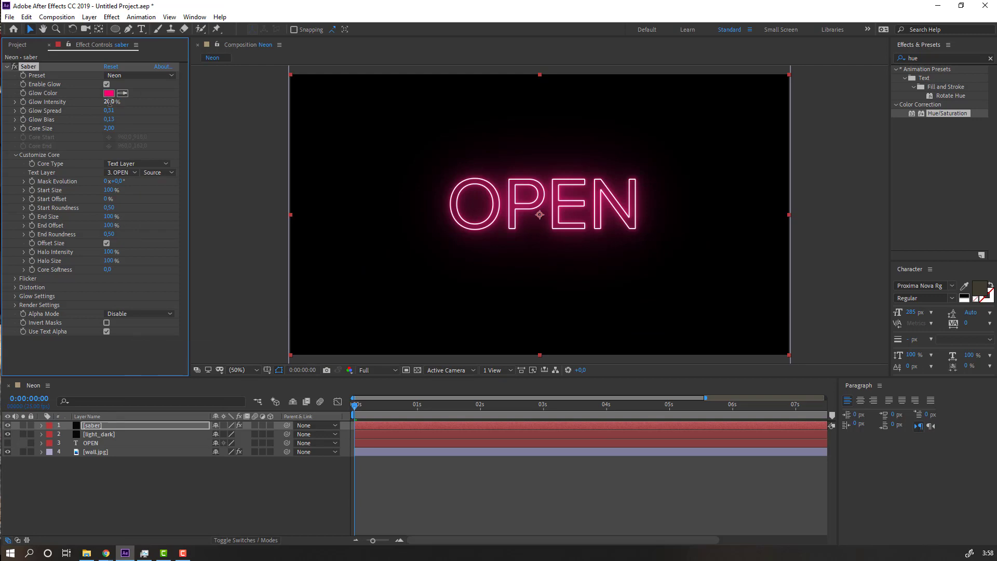
left_click(109, 102)
type("30")
key("Return")
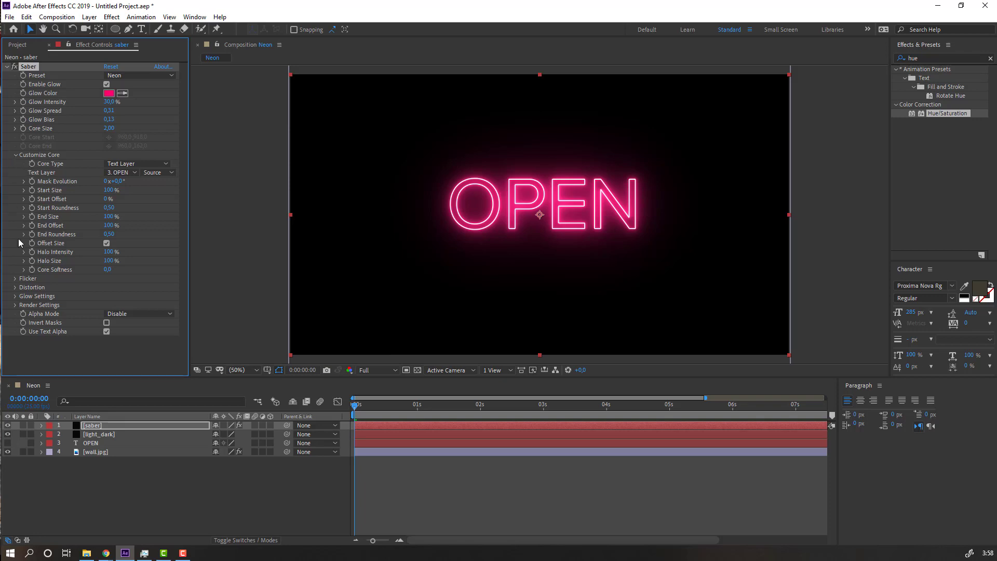
Step: Set the composite settings in the Saber effect's render settings to Transparent
left_click(15, 305)
scroll(21, 311, "down", 2)
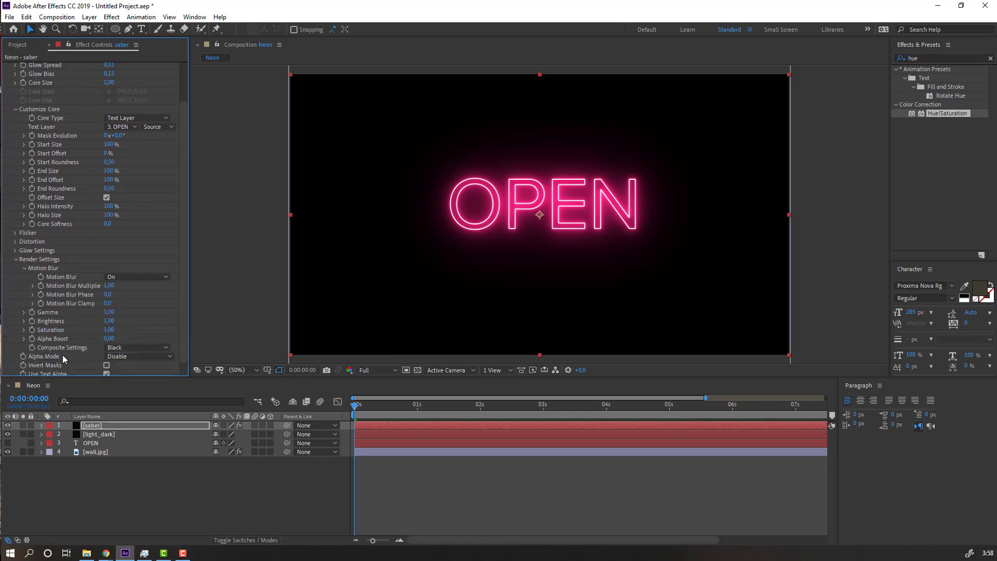
left_click(148, 348)
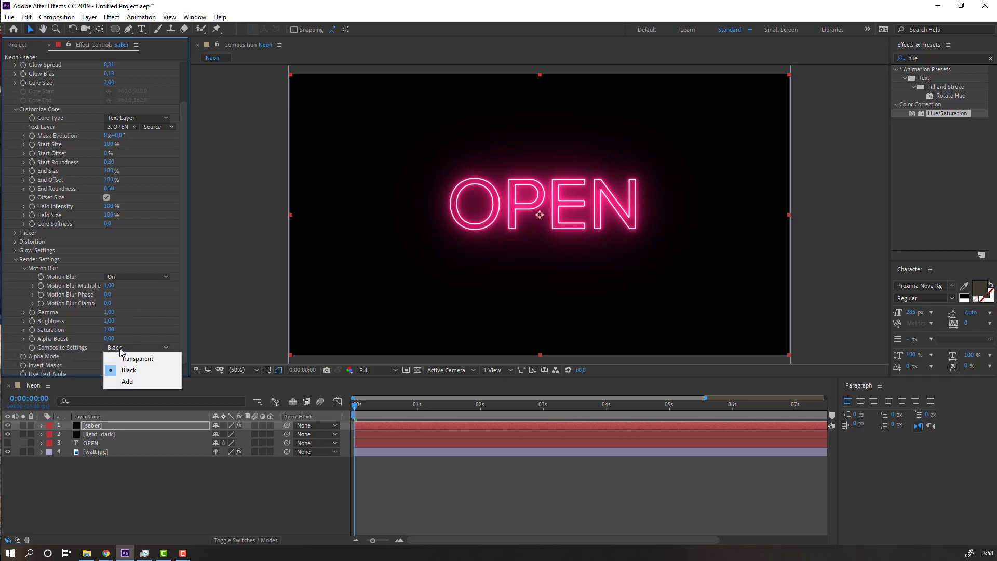
left_click(175, 358)
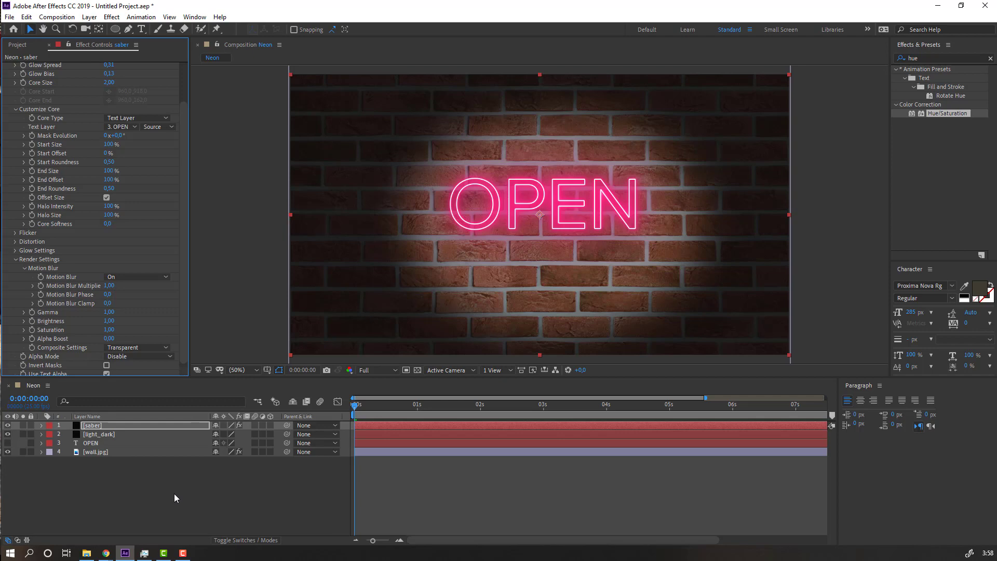
Step: Darken the wall.jpg layer by lowering its Hue/Saturation master lightness to -78
left_click(92, 453)
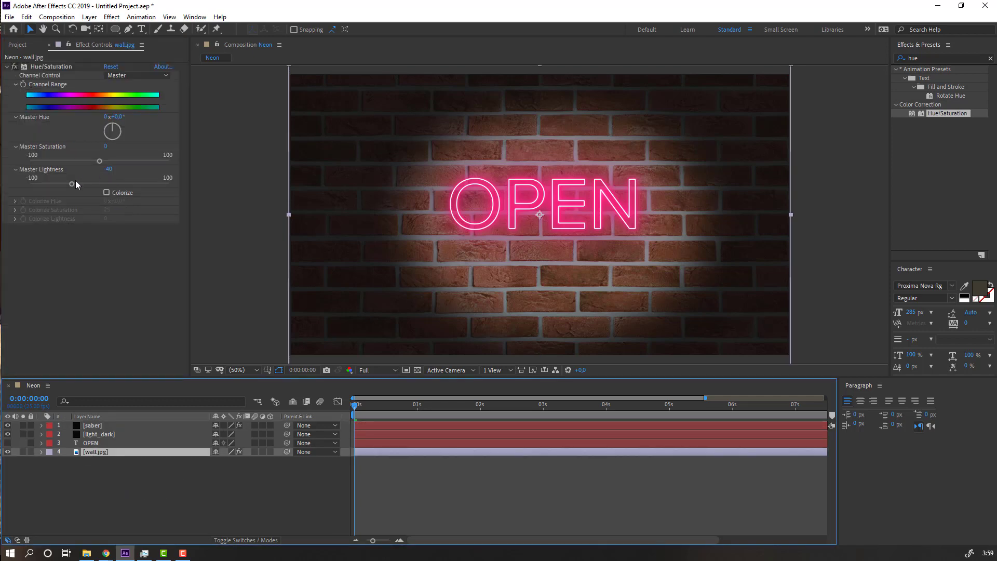
left_click_drag(73, 183, 49, 182)
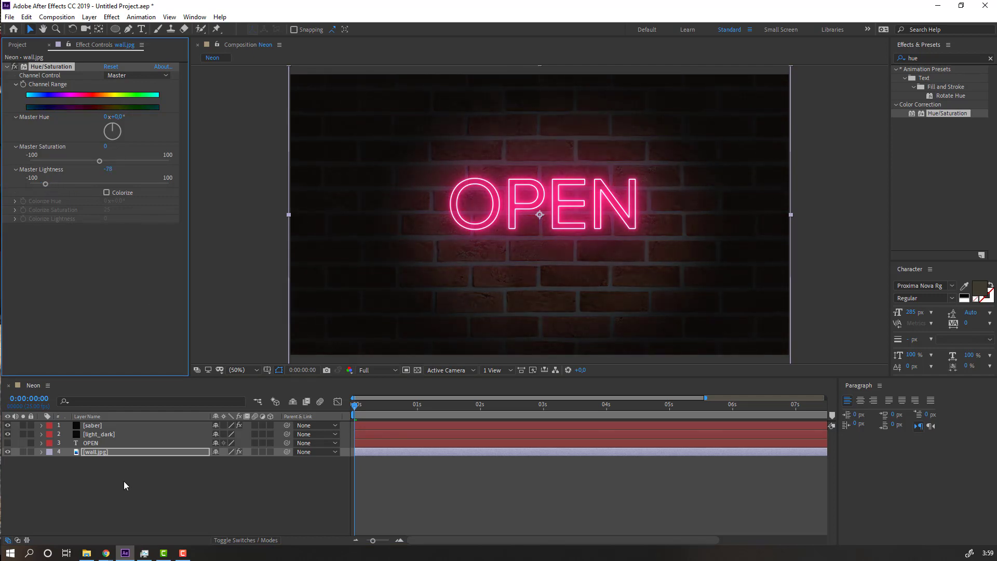
Step: Create a full-size solid named pink_light, with its color sampled from the pink neon lettering
left_click(101, 486)
right_click(78, 494)
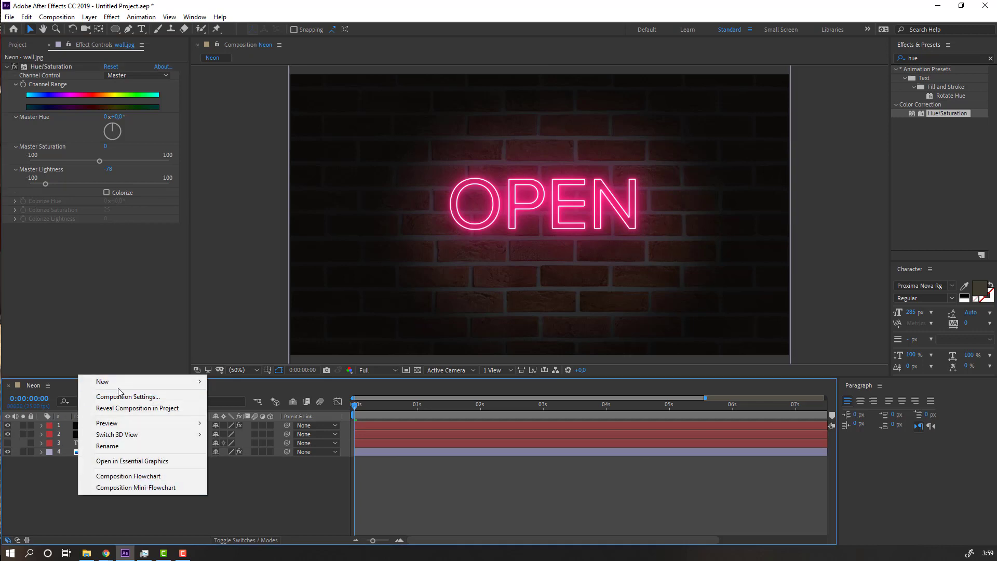
mouse_move(173, 382)
left_click(230, 407)
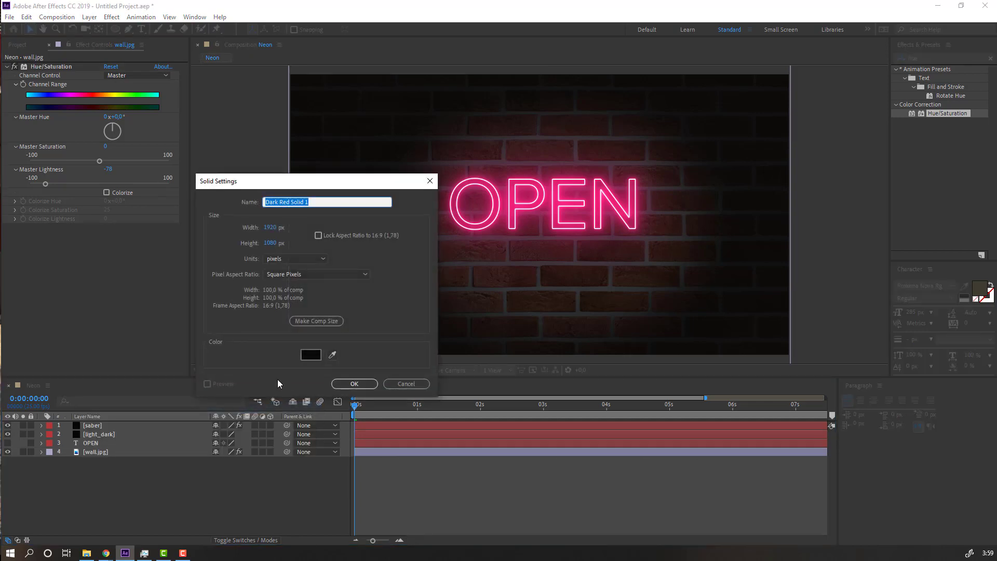
left_click(333, 355)
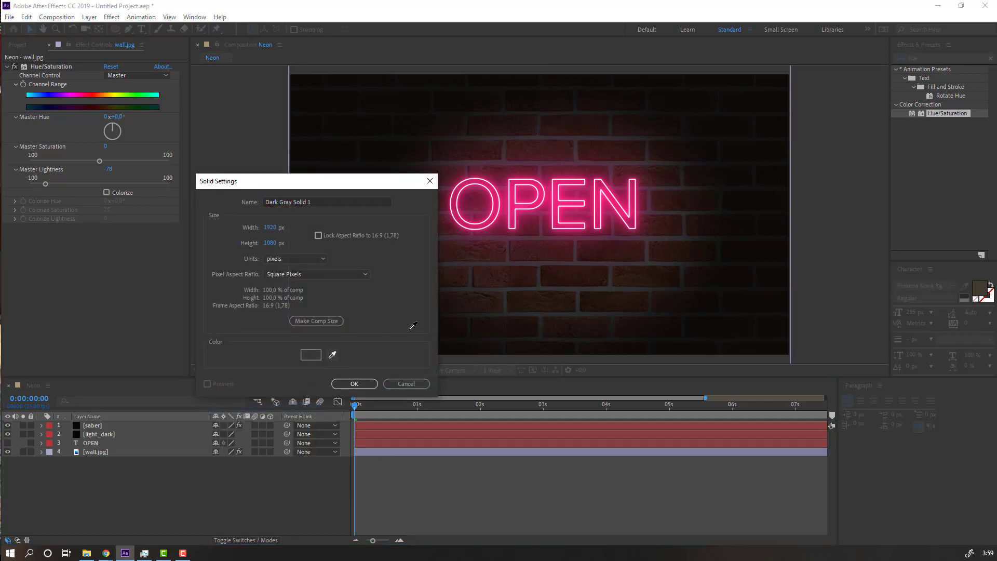
left_click(495, 197)
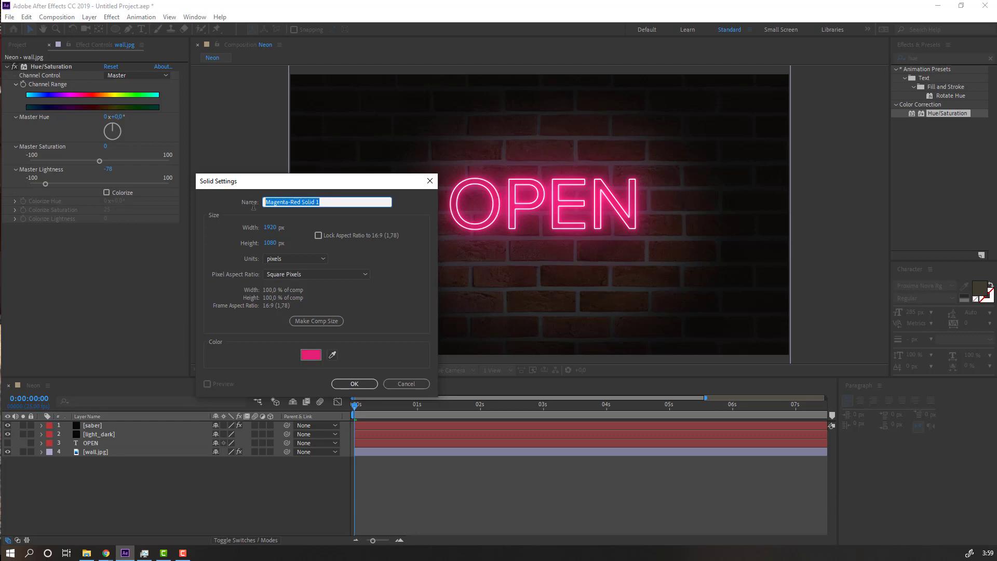
type("pink_light")
left_click(355, 384)
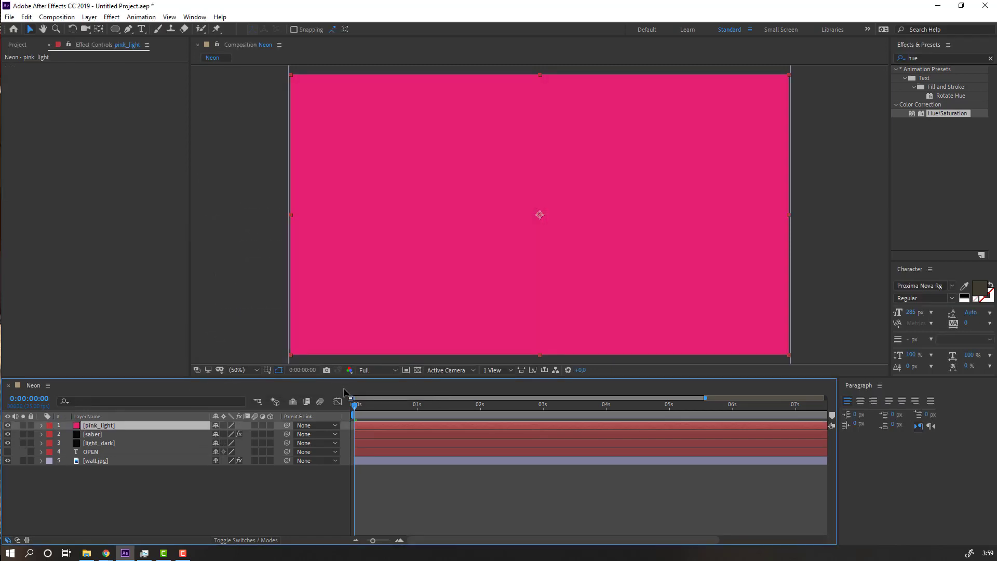
Step: Draw a wide elliptical mask on the pink_light layer with the Ellipse Tool, enclosing the area around the OPEN text
left_click(115, 29)
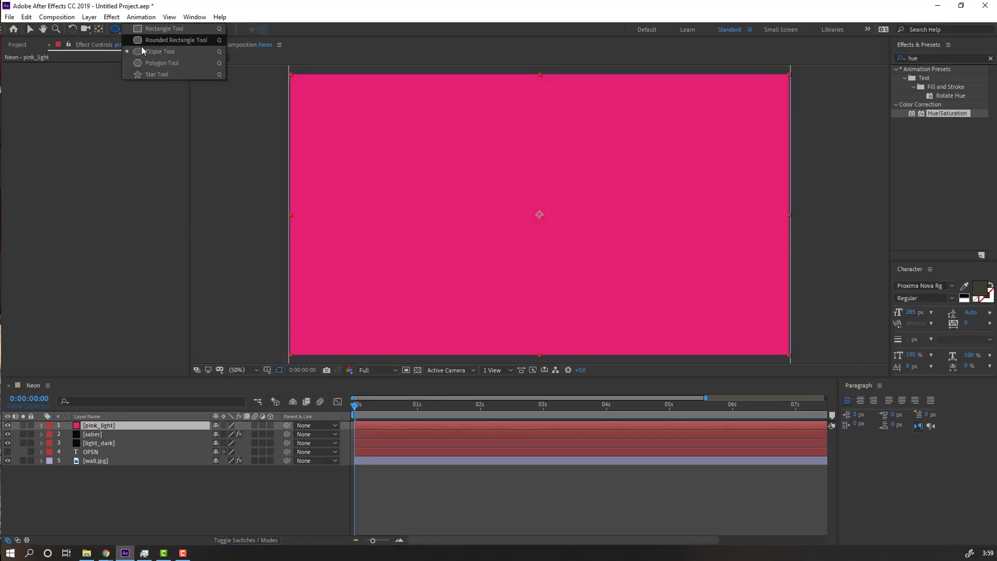
left_click(150, 54)
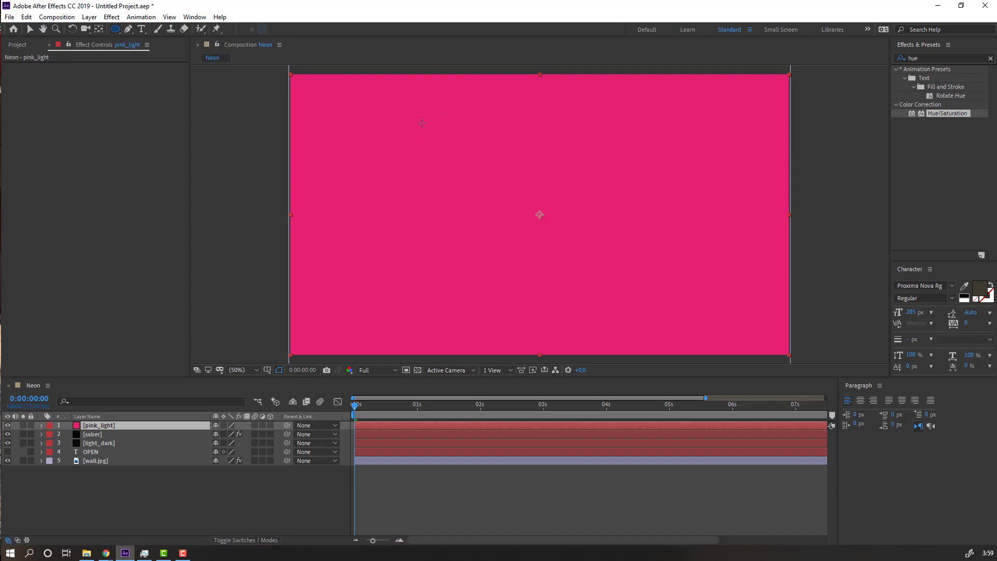
left_click_drag(420, 119, 720, 309)
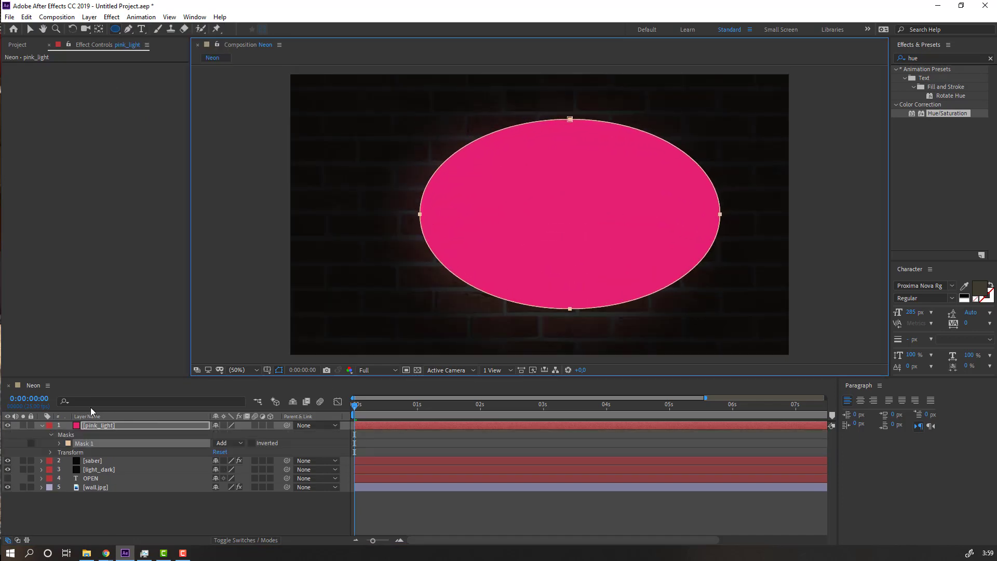
left_click(42, 425)
Step: Lower the pink_light layer's opacity to 39%
left_click(96, 427)
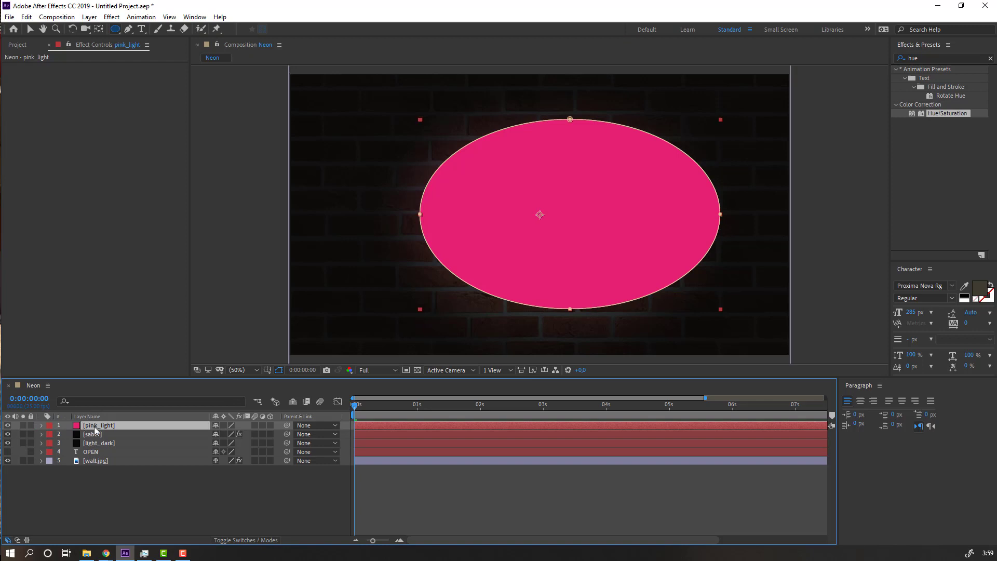
key("t")
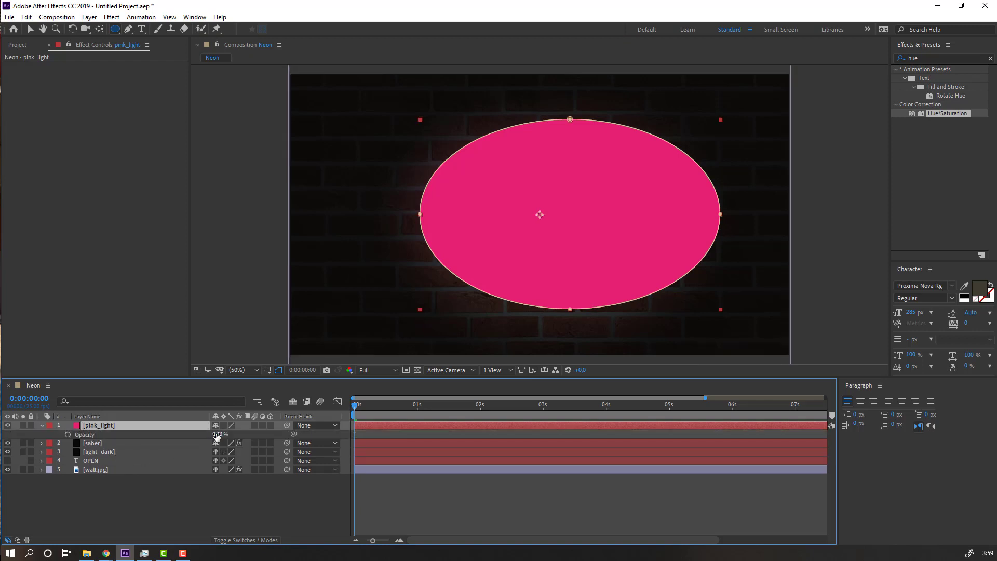
left_click_drag(216, 435, 185, 436)
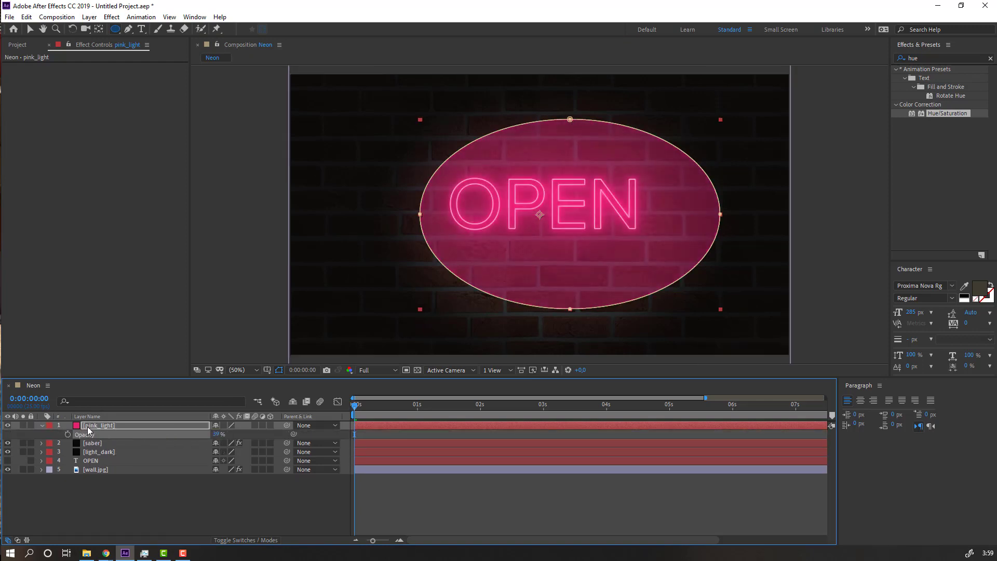
Step: Soften the pink_light layer's elliptical mask with a mask feather of 337 pixels
left_click(89, 426)
key("m")
left_click(59, 436)
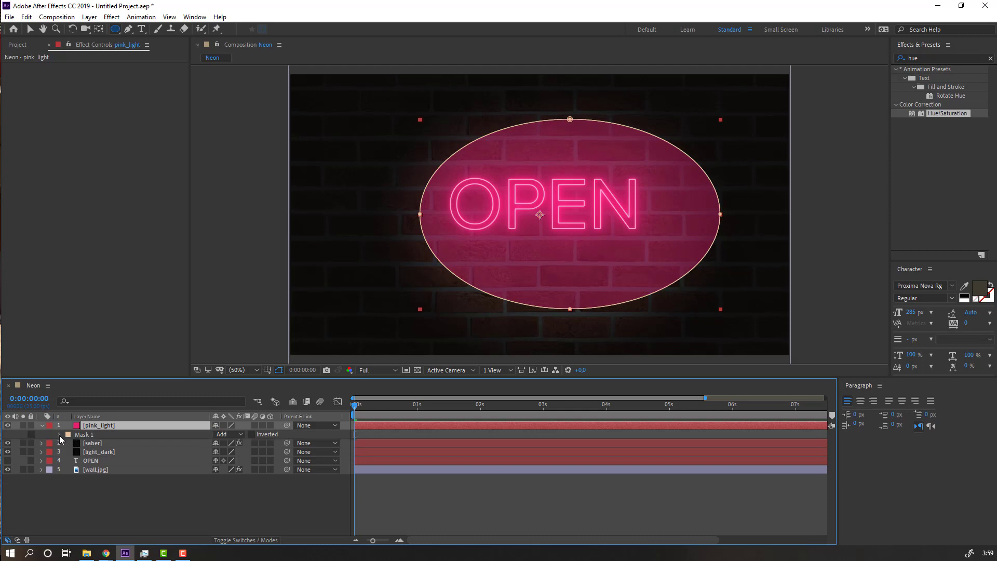
left_click(59, 435)
left_click_drag(225, 452, 305, 444)
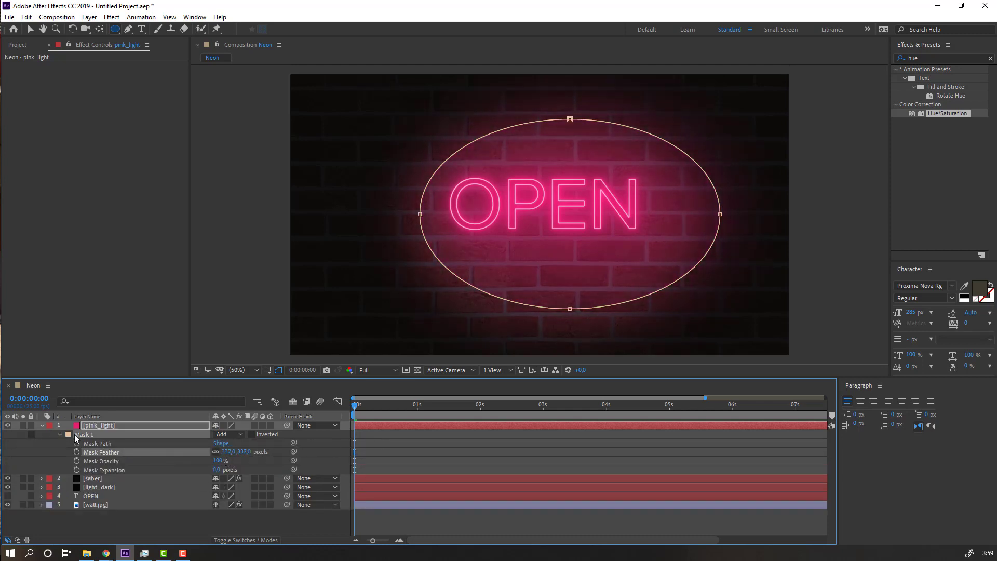
Step: Move the pink_light layer below light_dark in the layer stack
left_click(42, 425)
left_click_drag(96, 426, 99, 447)
left_click(110, 484)
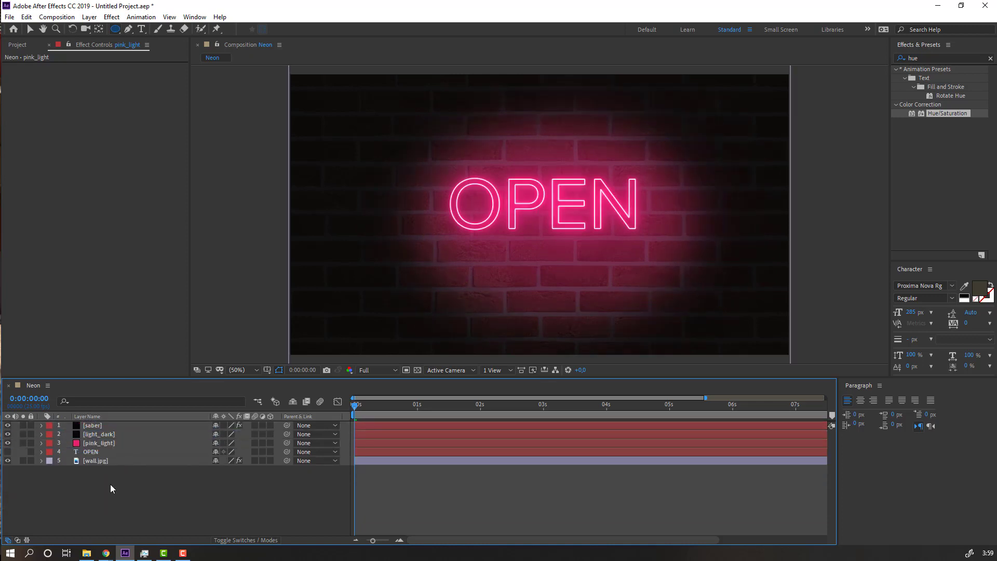
Step: Shift the pink_light layer to the left so its glow is centered behind the OPEN text
left_click(98, 443)
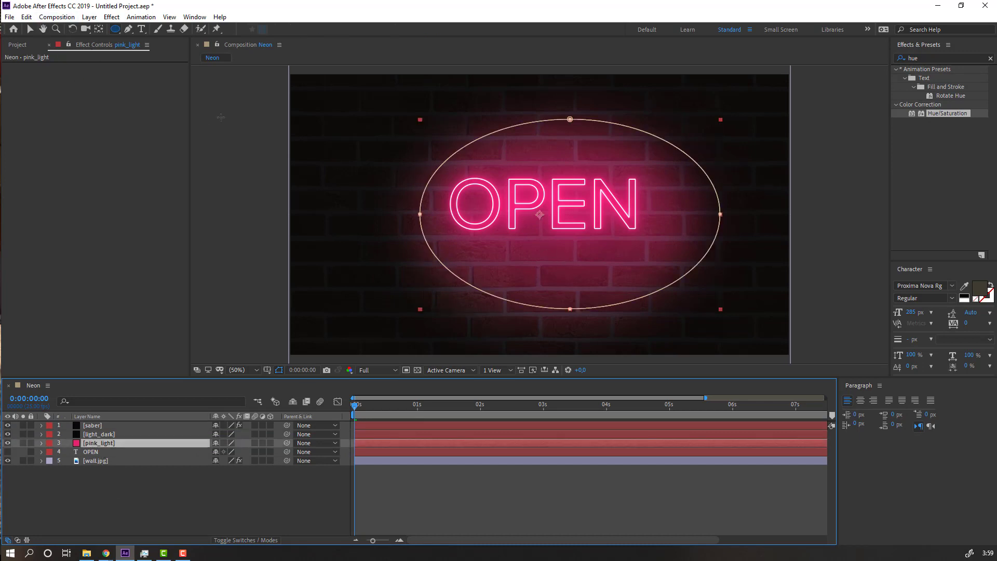
left_click(29, 29)
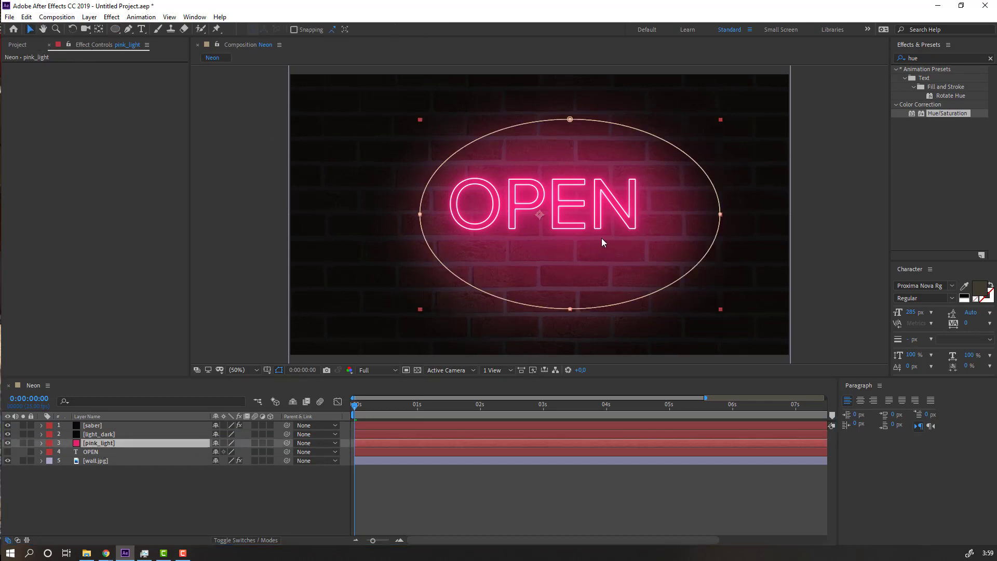
left_click_drag(581, 249, 546, 245)
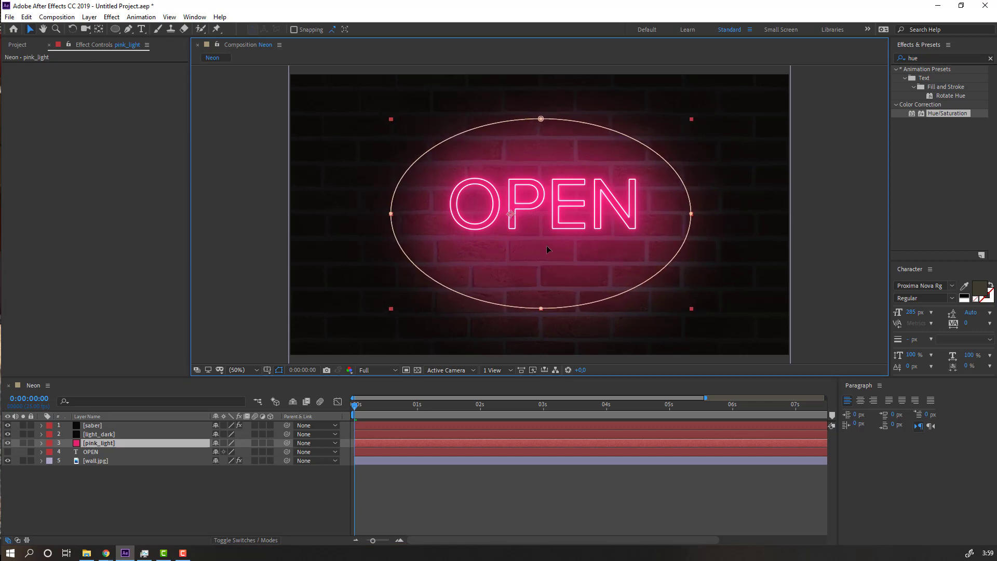
Step: Reshape the pink_light mask into an irregular outline by moving its four points outward and adjusting the left curve handle
left_click_drag(540, 309, 487, 333)
left_click_drag(549, 115, 618, 99)
left_click_drag(390, 162, 321, 178)
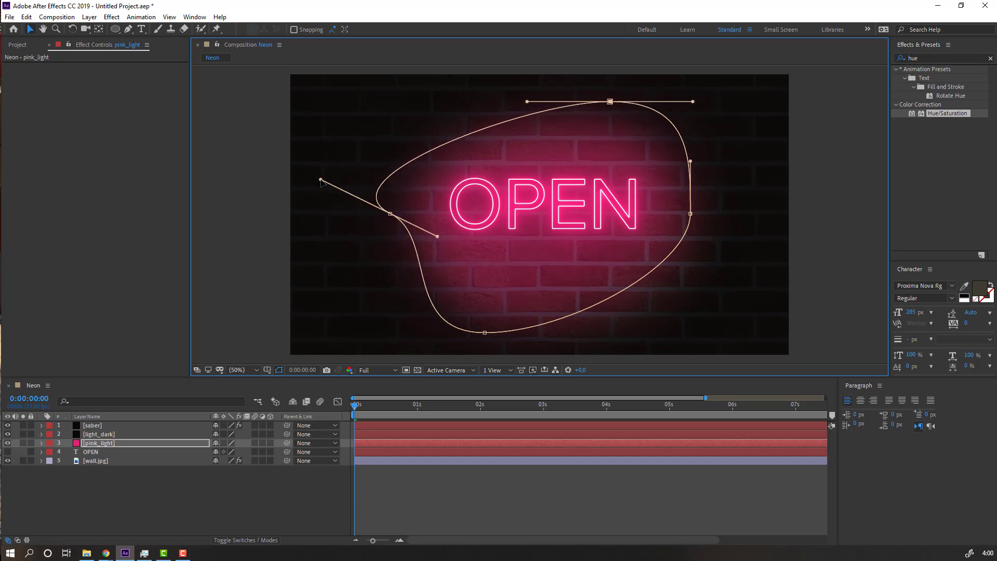
left_click_drag(391, 213, 366, 225)
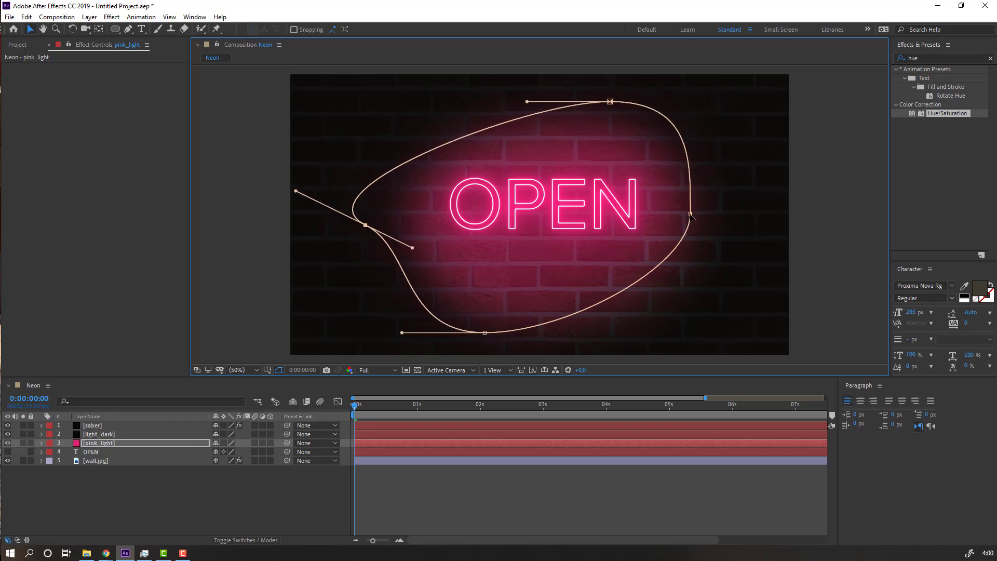
left_click_drag(691, 214, 691, 219)
left_click_drag(691, 165, 691, 245)
Step: Set the pink_light layer's opacity to 20%
left_click(101, 444)
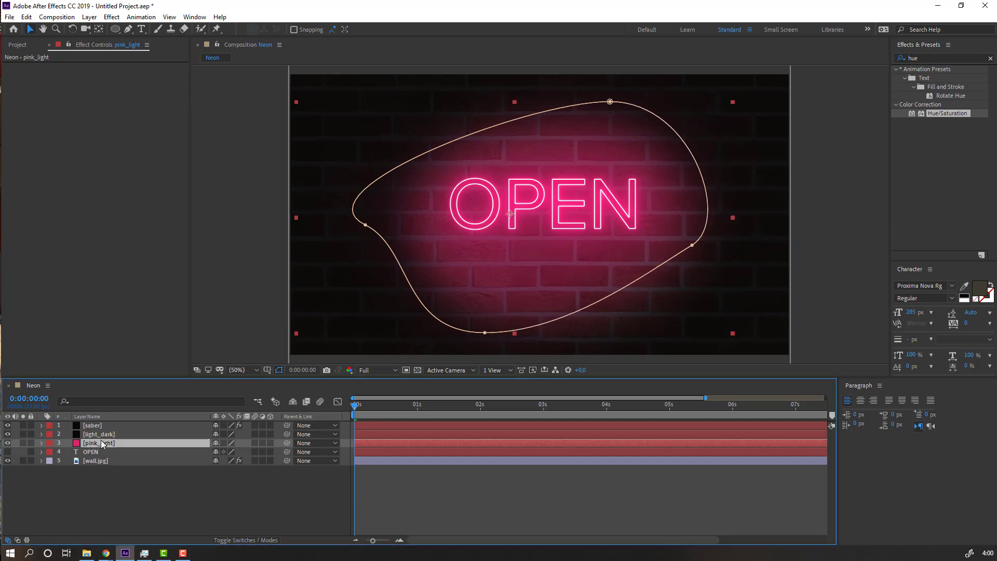
key("t")
left_click(218, 452)
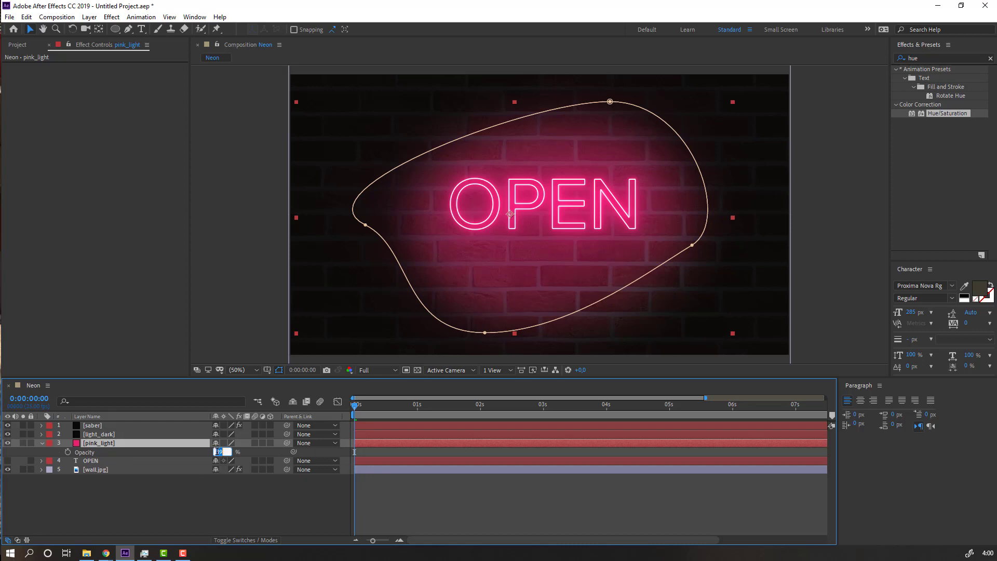
left_click(169, 513)
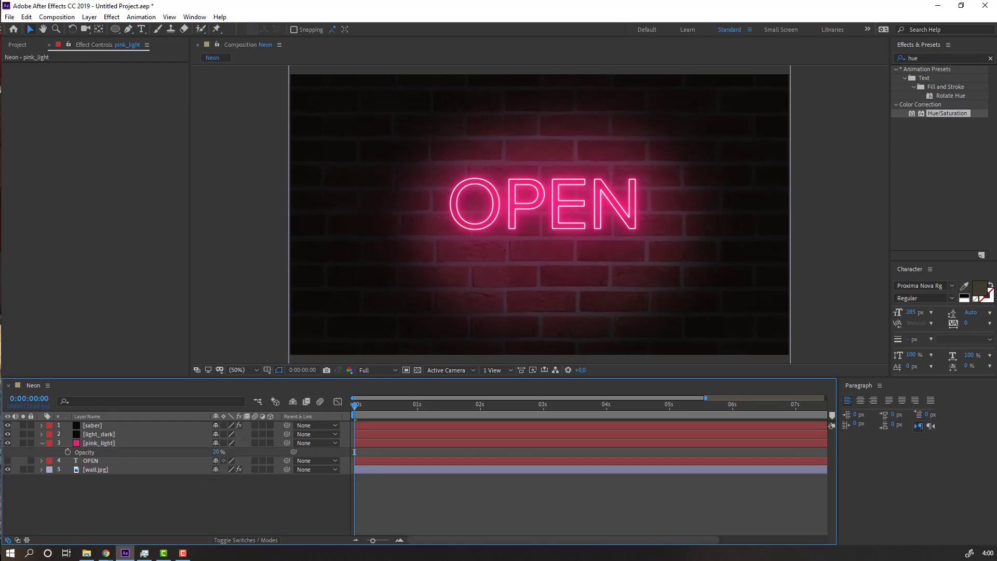
left_click(42, 443)
Step: Create a full-size magenta-red solid named saber_line
right_click(92, 500)
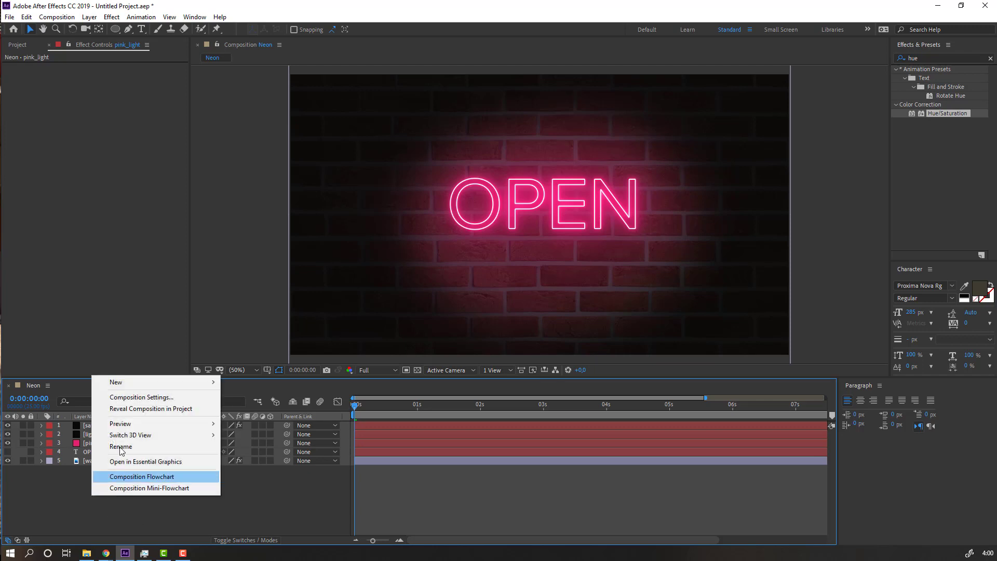
mouse_move(133, 383)
left_click(265, 409)
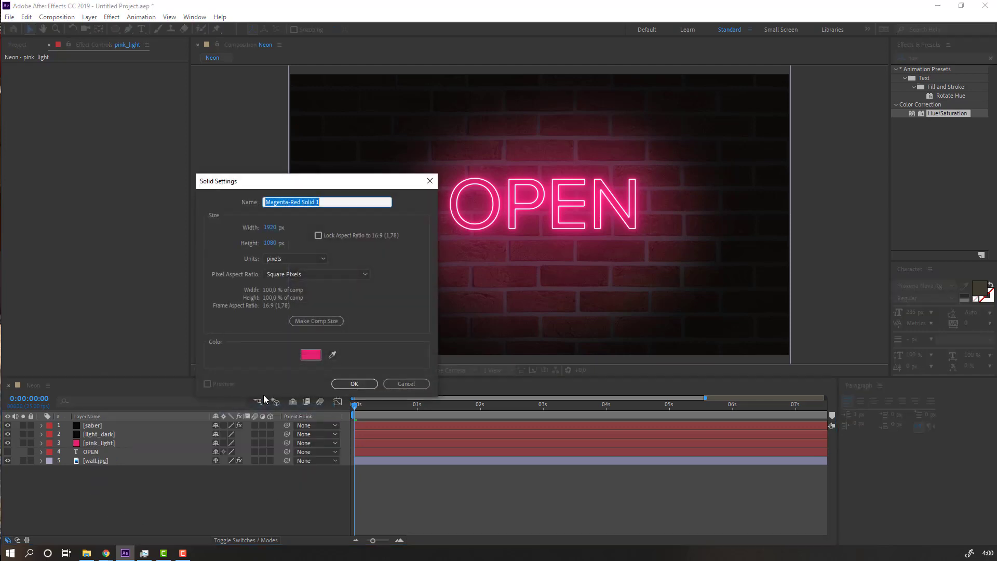
type("saber_line")
left_click(342, 387)
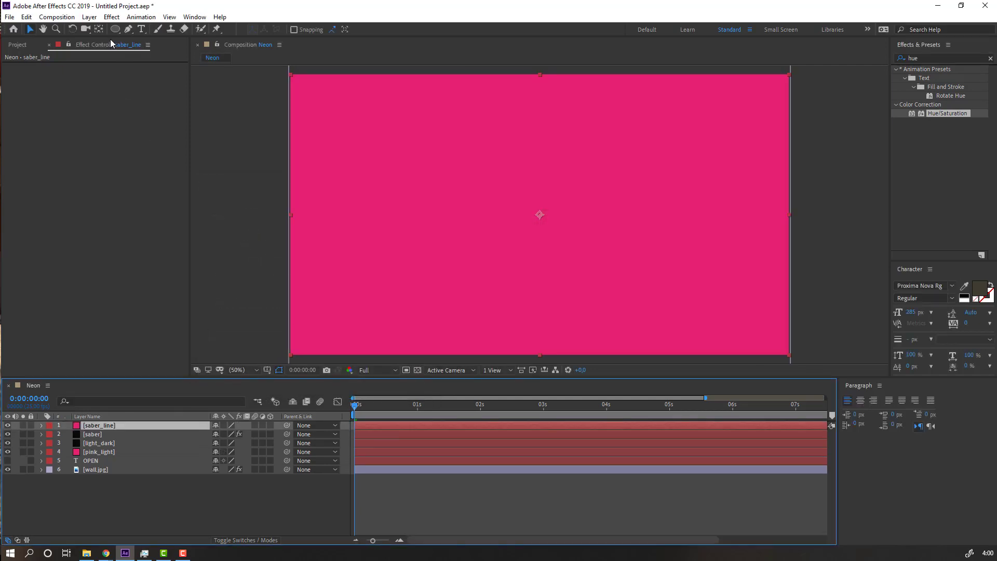
Step: Draw a rounded rectangle mask on the saber_line layer, framing the OPEN text
left_click_drag(117, 30, 188, 41)
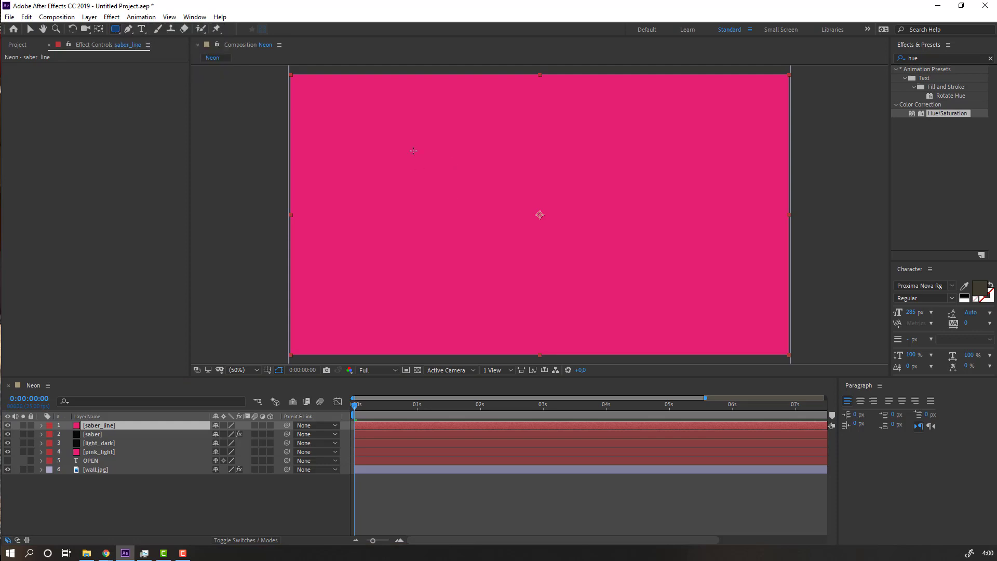
left_click_drag(411, 140, 686, 256)
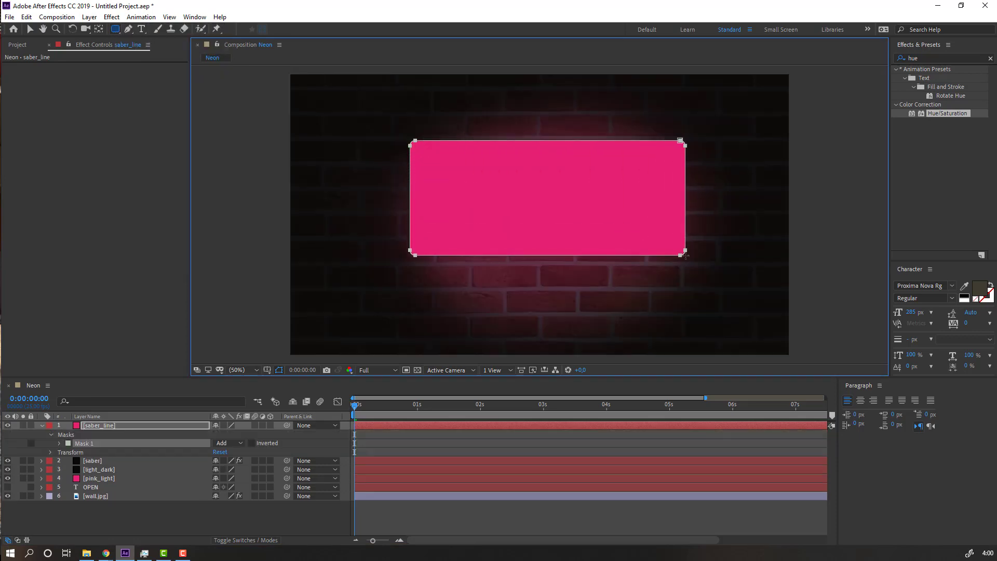
left_click(42, 425)
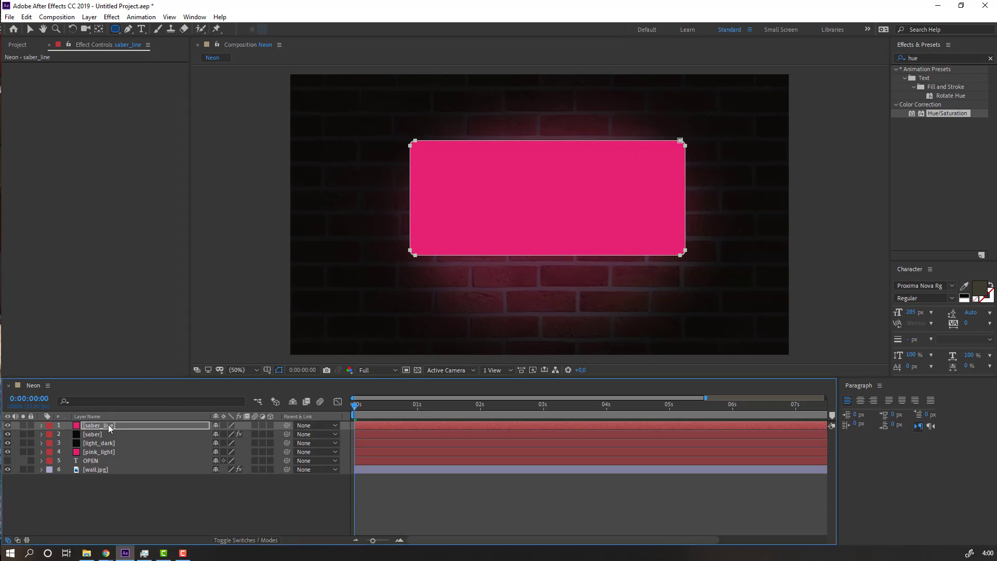
Step: Apply the Saber effect to the saber_line layer and set its core type to Layer Masks
left_click(109, 428)
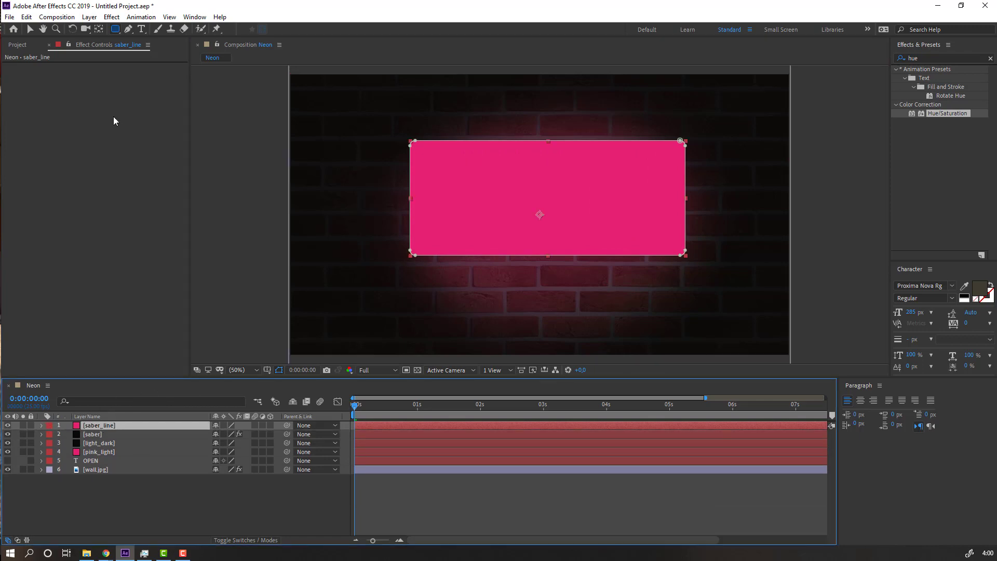
left_click(112, 17)
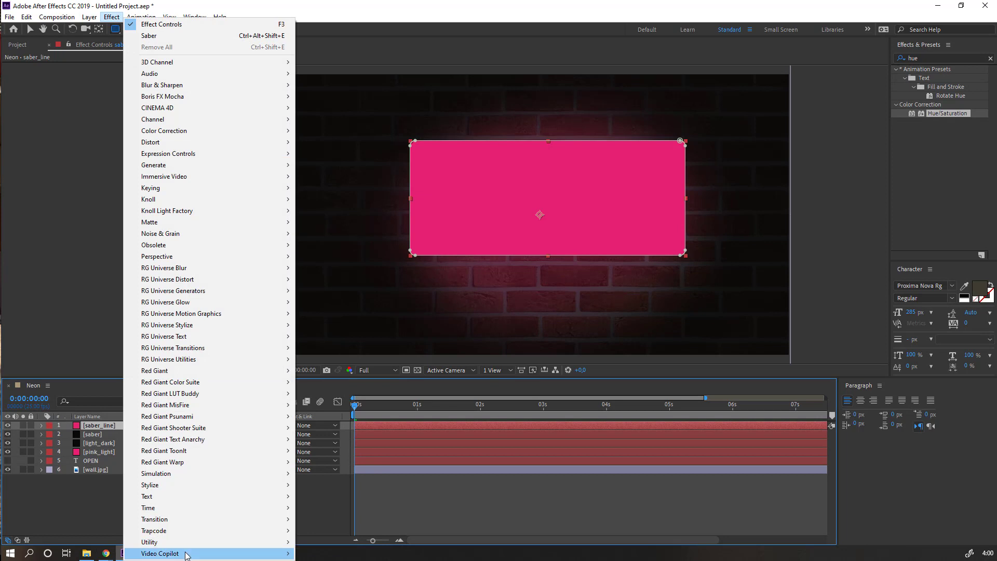
mouse_move(187, 555)
left_click(324, 543)
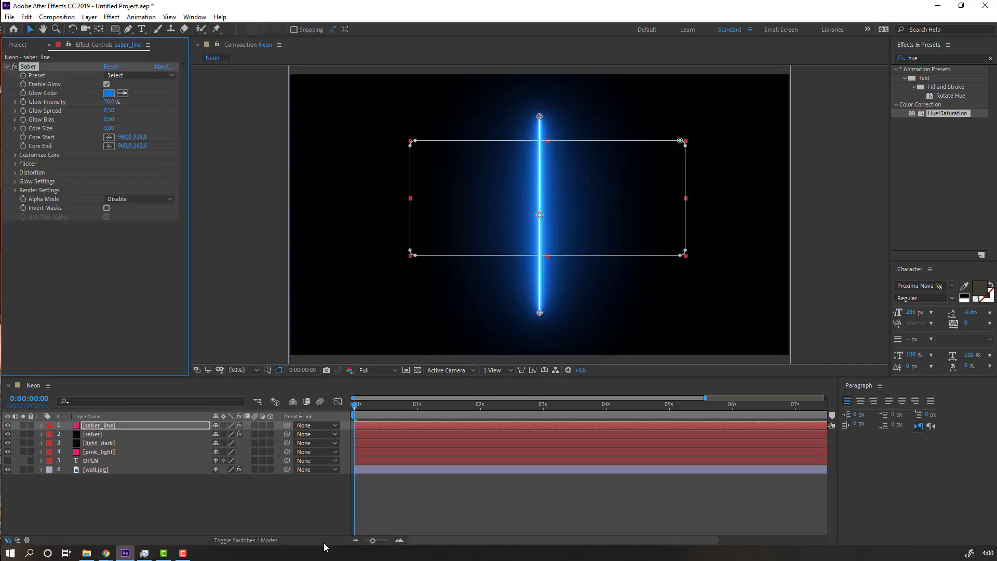
left_click(15, 155)
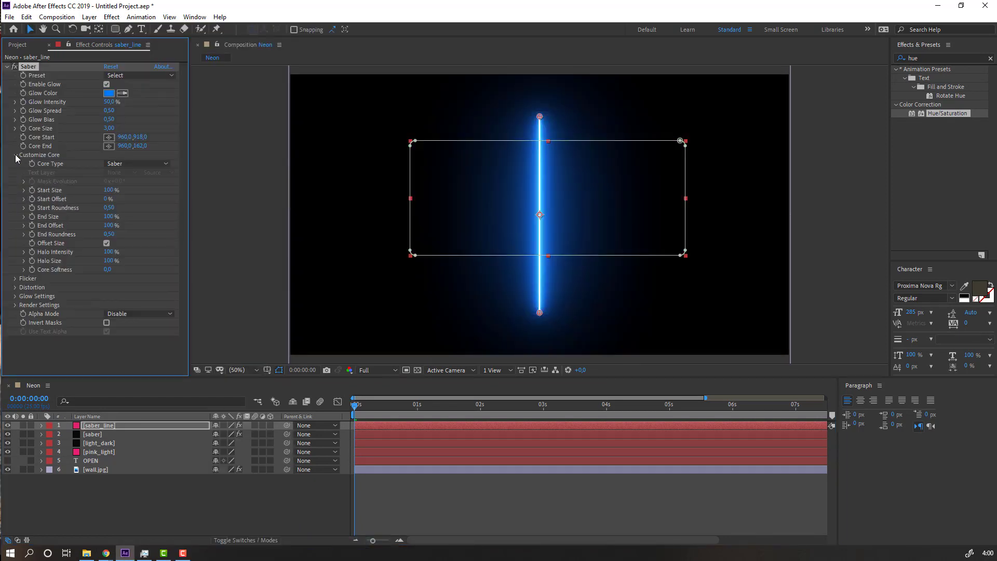
left_click(124, 163)
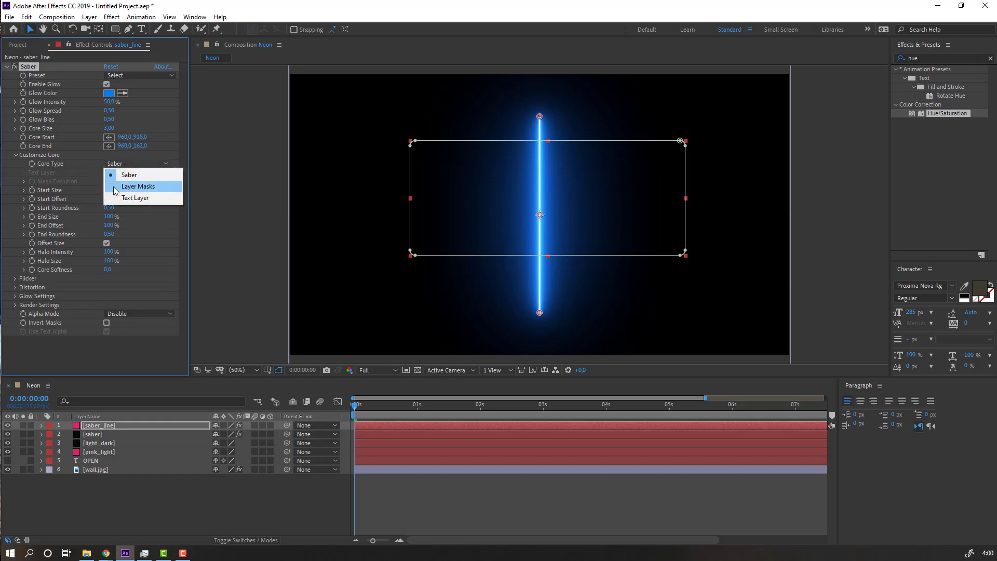
left_click(138, 186)
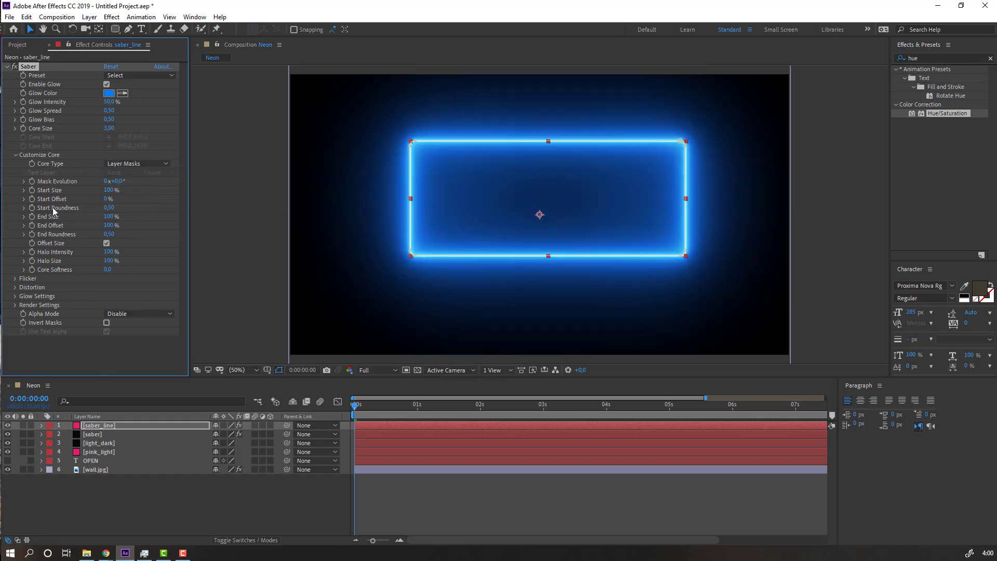
left_click(15, 155)
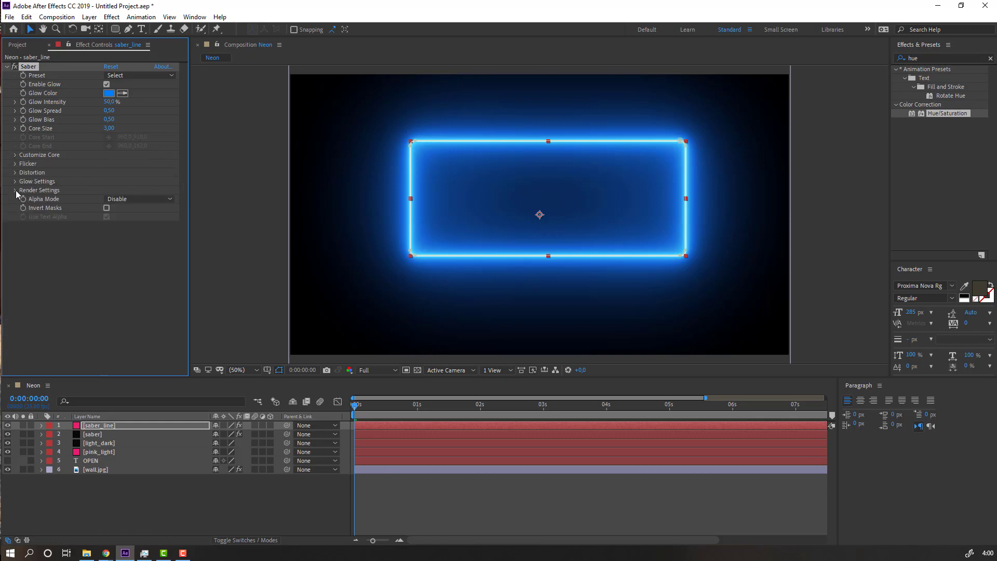
Step: Set the composite settings of saber_line's Saber effect to Transparent
left_click(16, 191)
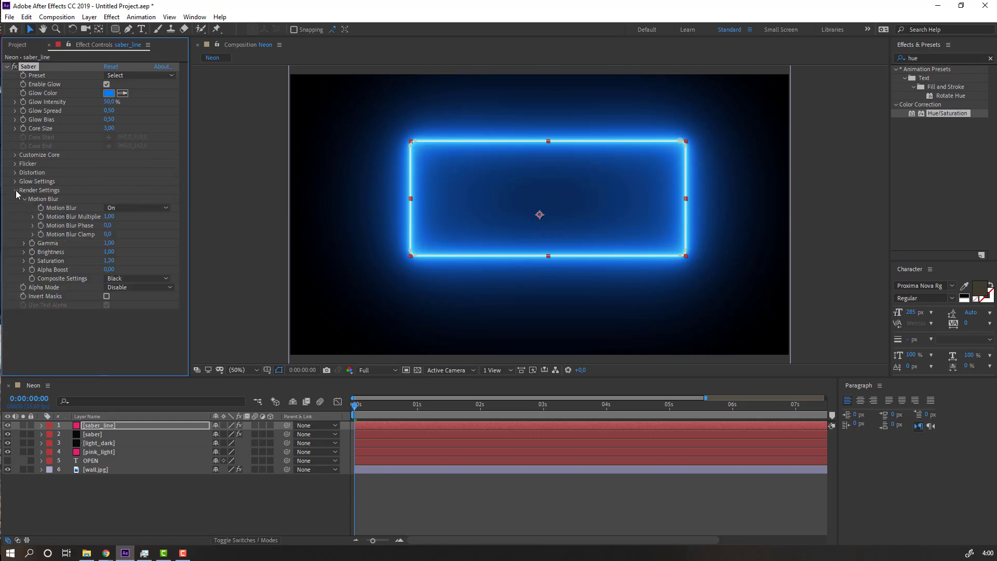
left_click(142, 279)
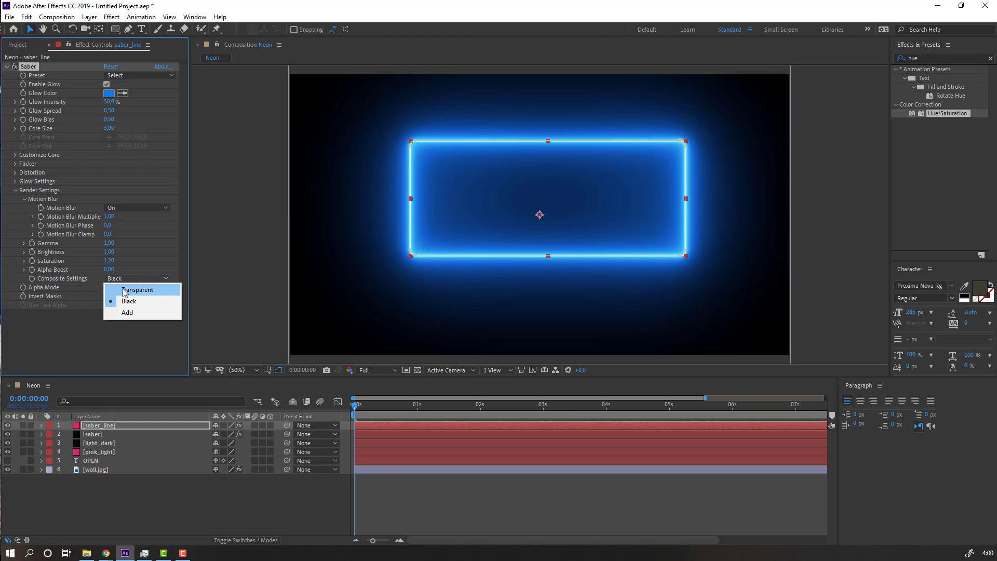
left_click(164, 290)
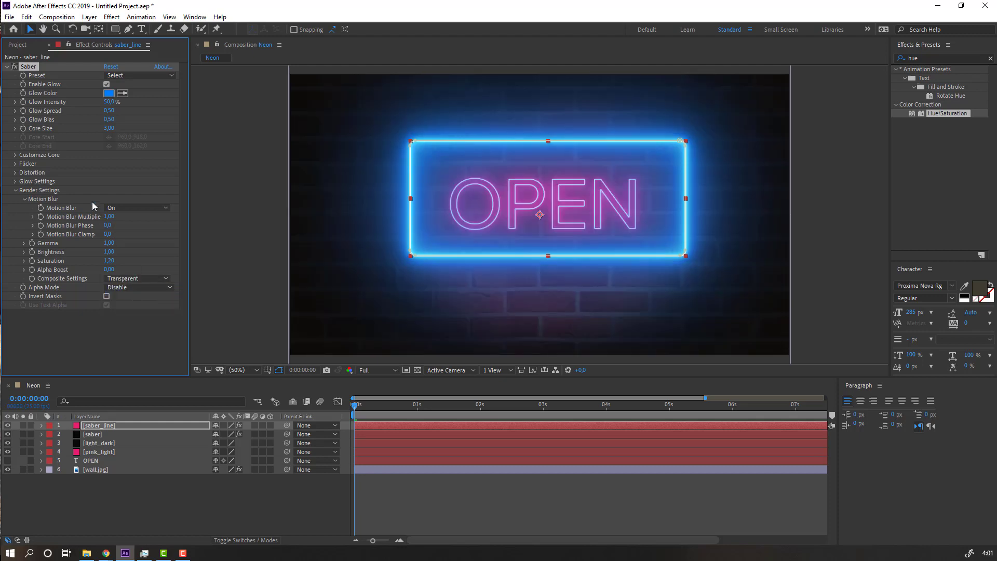
left_click(16, 190)
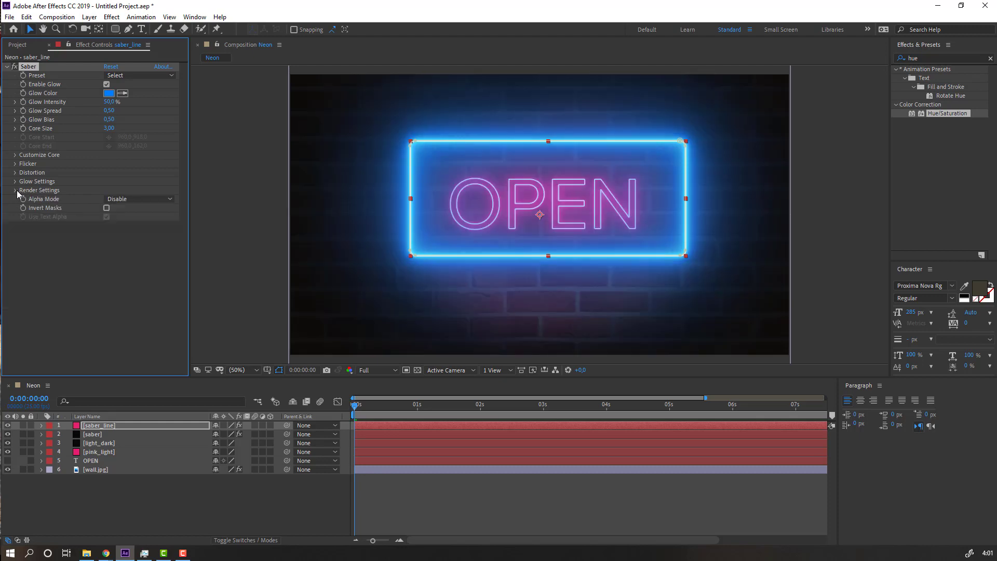
Step: Apply the Neon preset to saber_line's Saber effect and set its glow intensity to 35%
left_click(126, 76)
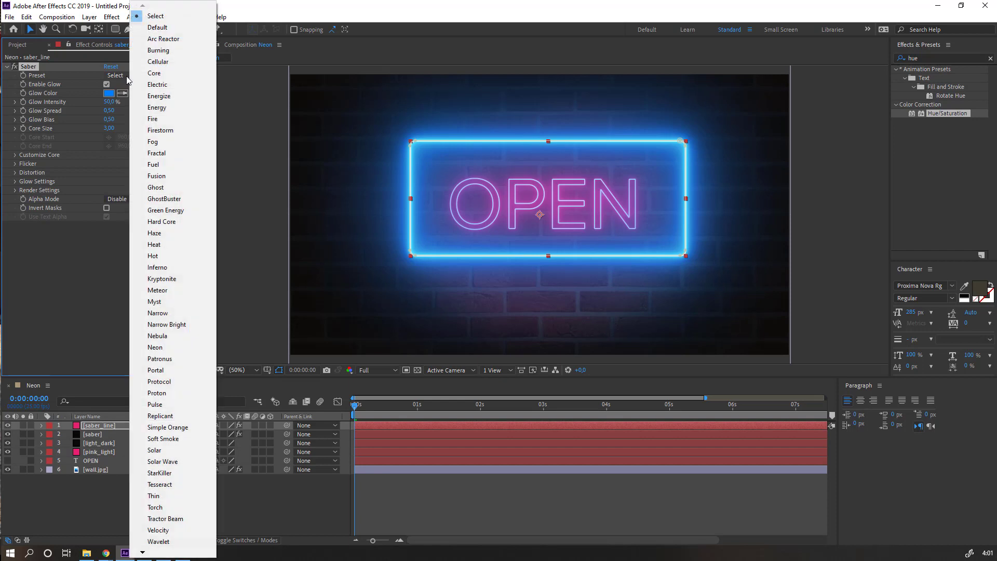
left_click(154, 348)
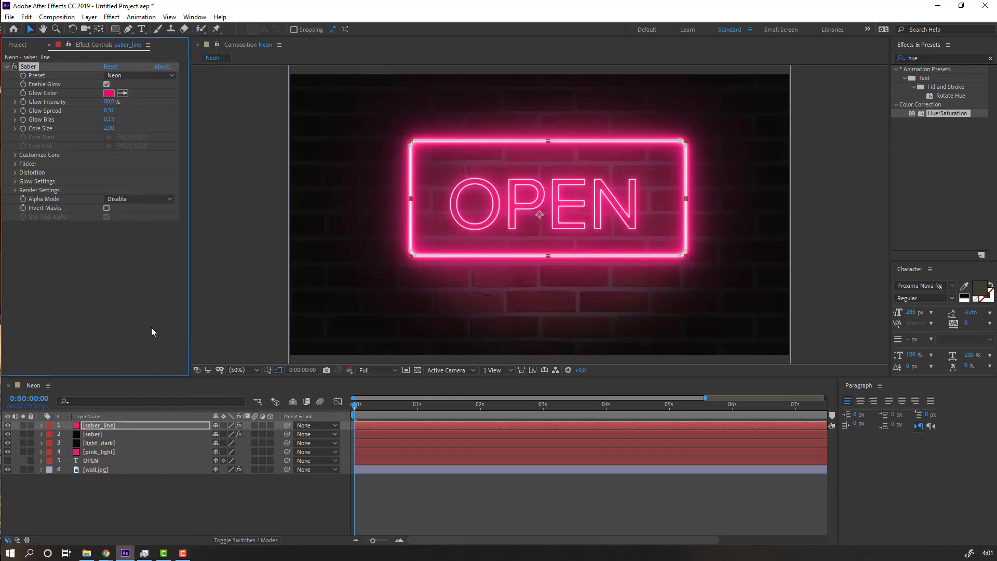
left_click(110, 102)
key("Return")
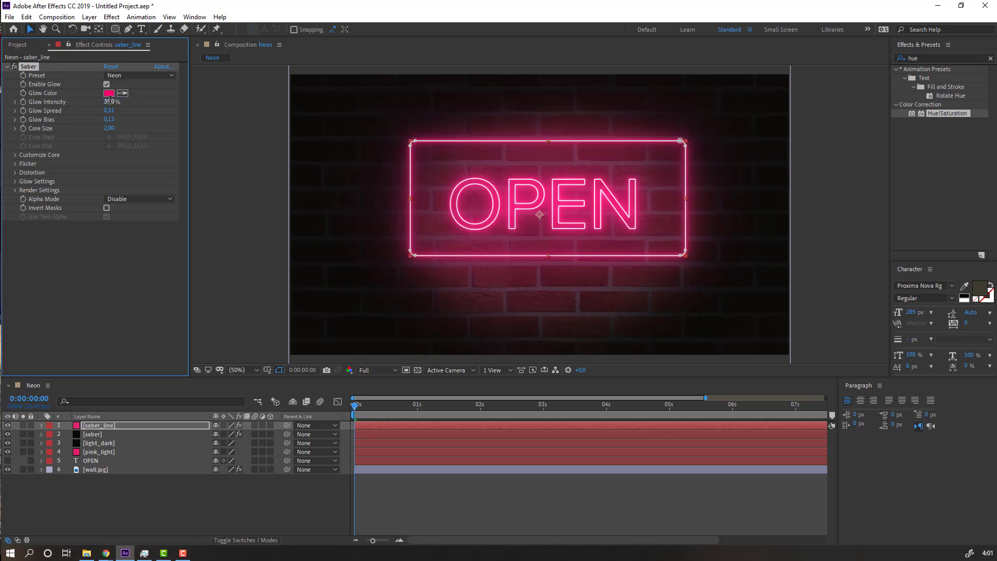
left_click(214, 519)
scroll(334, 296, "down", 2)
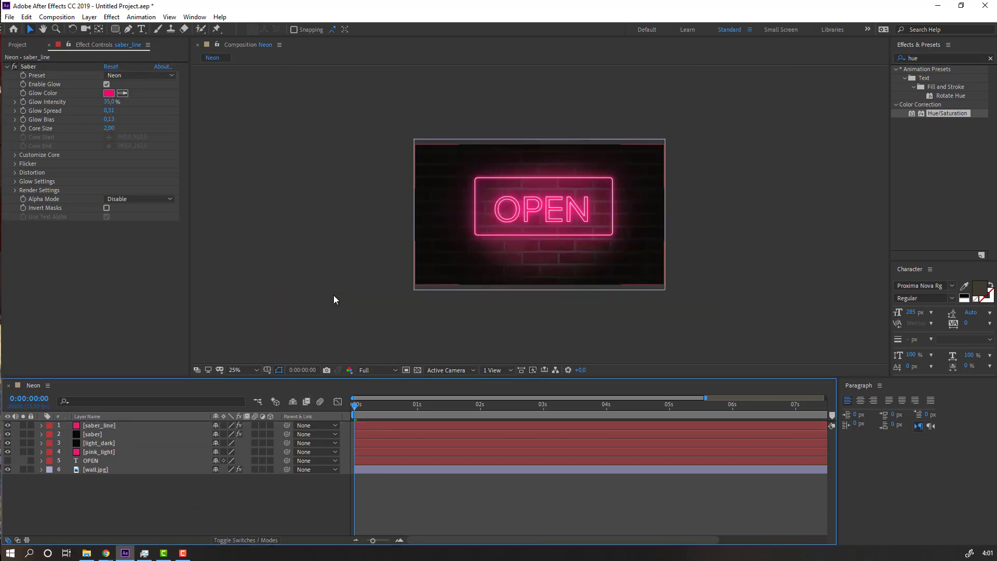
scroll(339, 296, "up", 2)
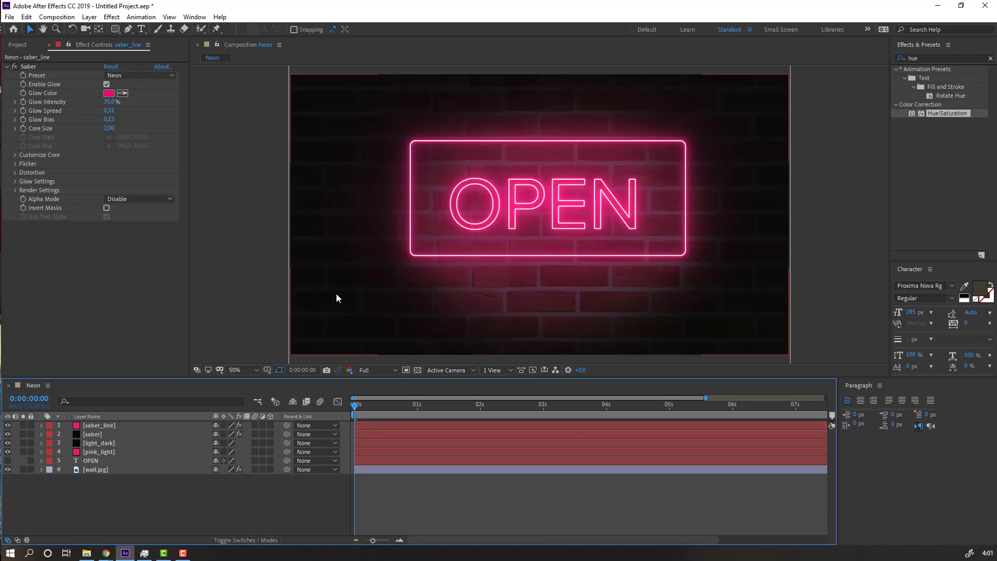
Step: Move the saber_line layer slightly down and to the left to center the frame around the OPEN text
left_click(98, 426)
left_click_drag(537, 215, 534, 222)
left_click(176, 517)
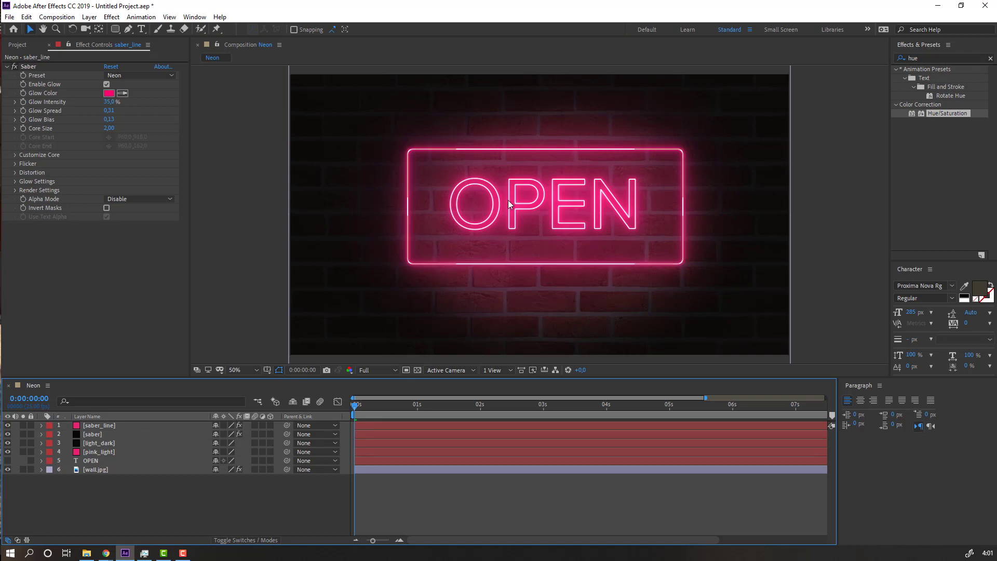
Step: Keyframe saber_line's Saber End Offset at 0% on the first frame and 100% at 0:00:00:16
left_click(17, 154)
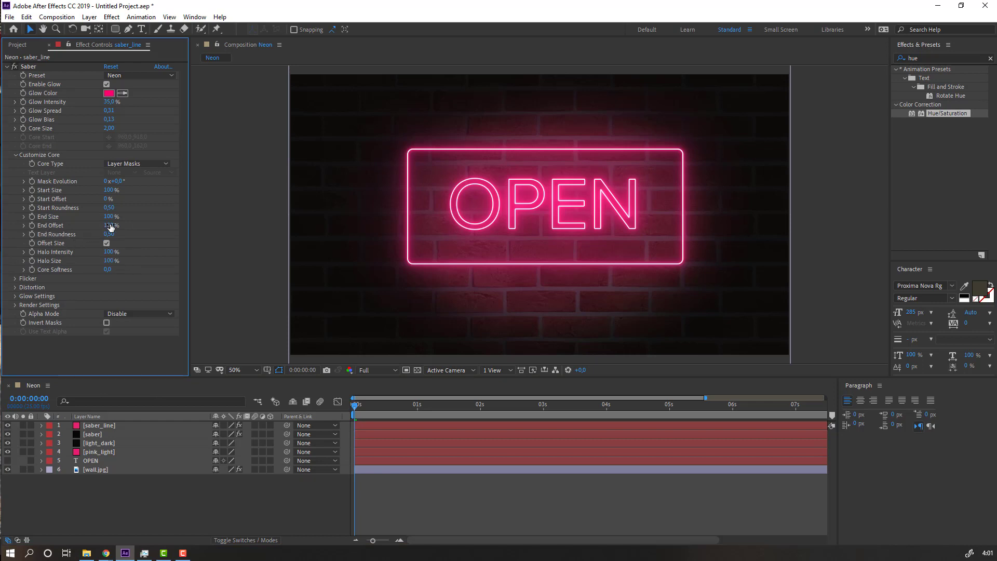
left_click(109, 225)
type("0")
key("Return")
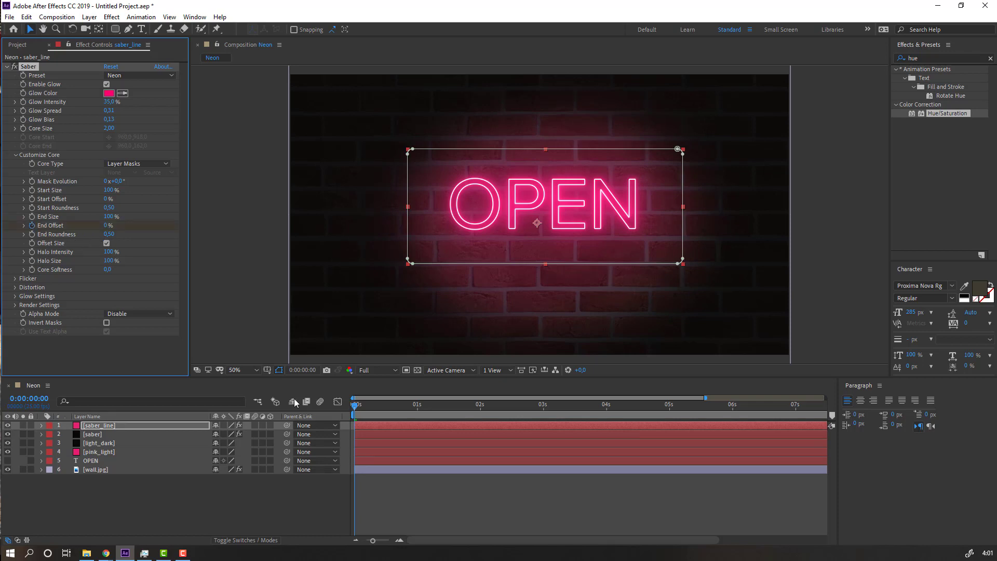
left_click_drag(362, 403, 395, 402)
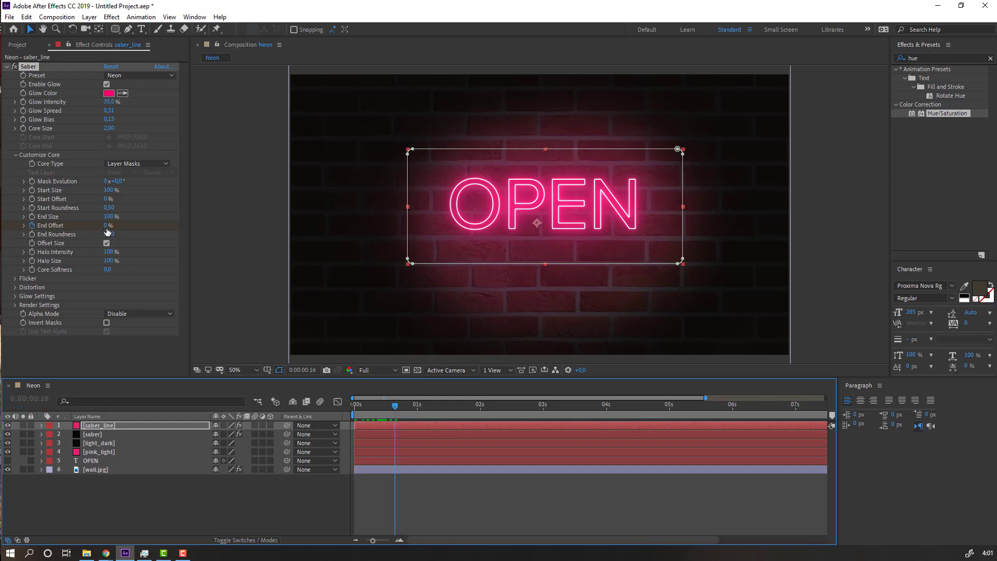
left_click(107, 226)
type("100")
key("Return")
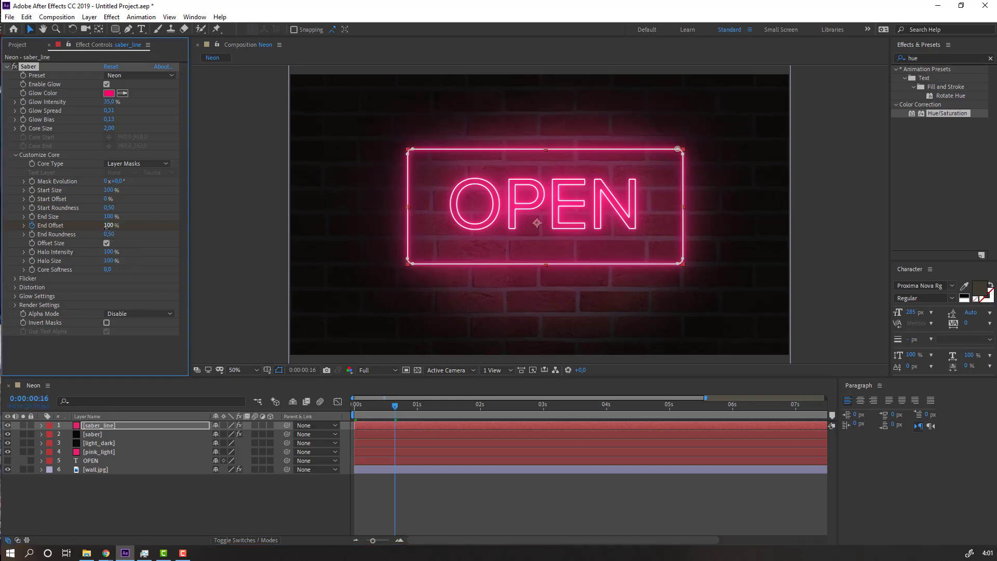
Step: Reveal saber_line's keyframes, set the preview resolution to Quarter, and play the frame animation
left_click(96, 426)
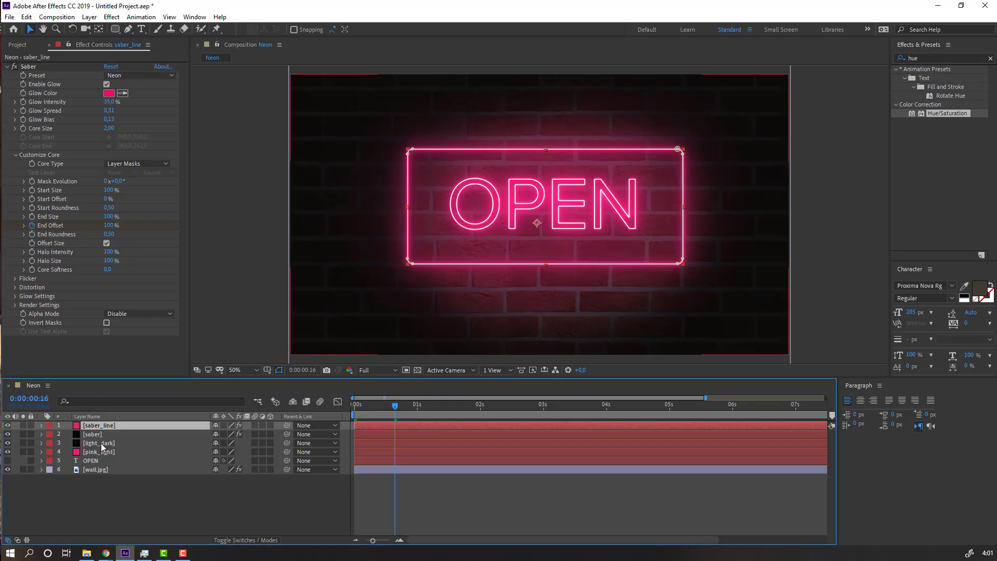
key("u")
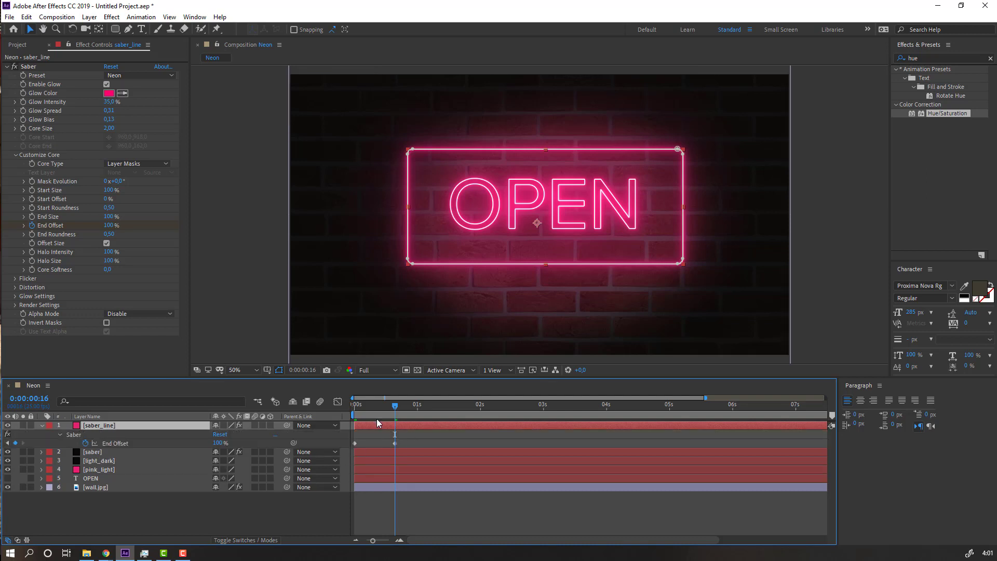
left_click_drag(392, 405, 326, 411)
key("space")
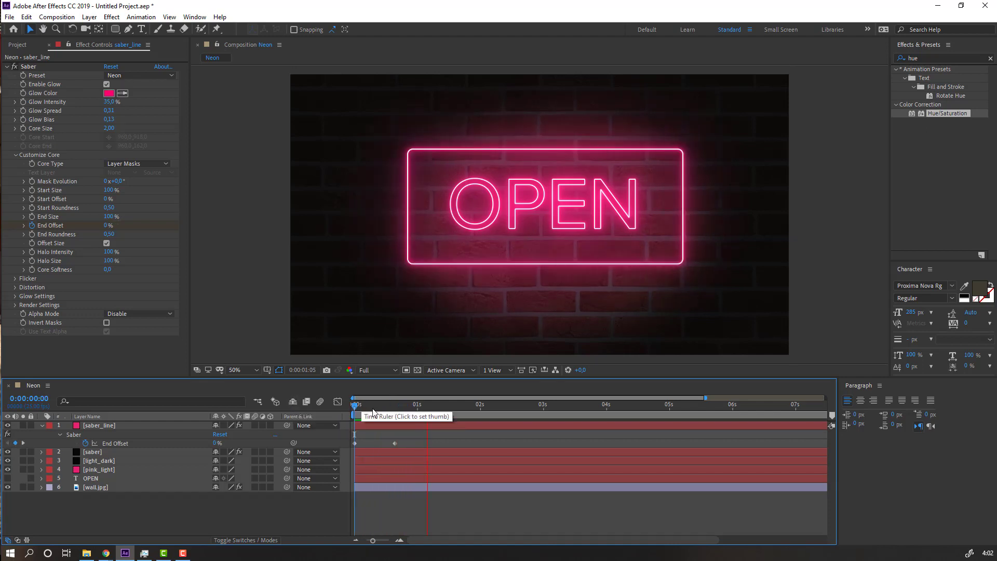
left_click(366, 370)
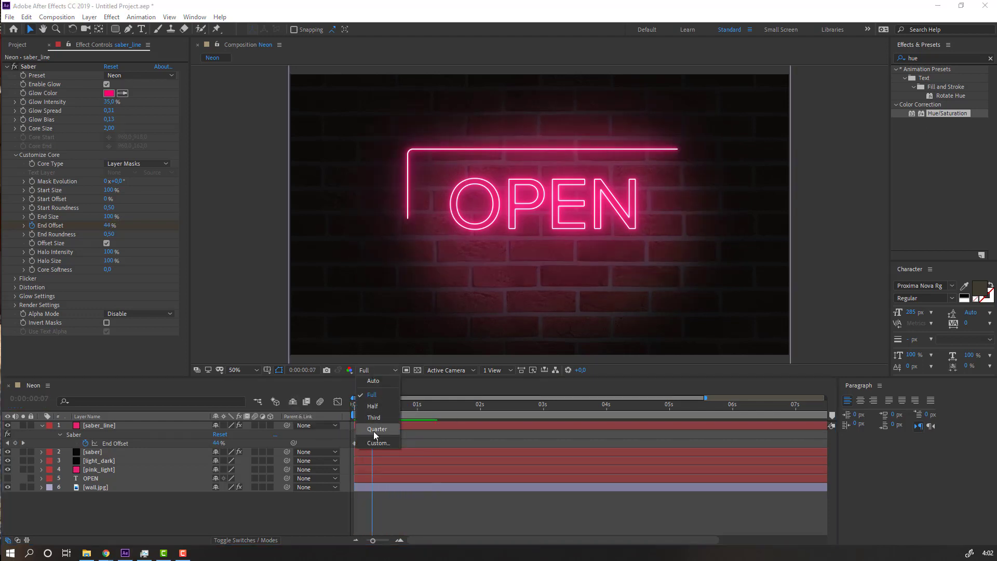
left_click(375, 434)
key("space")
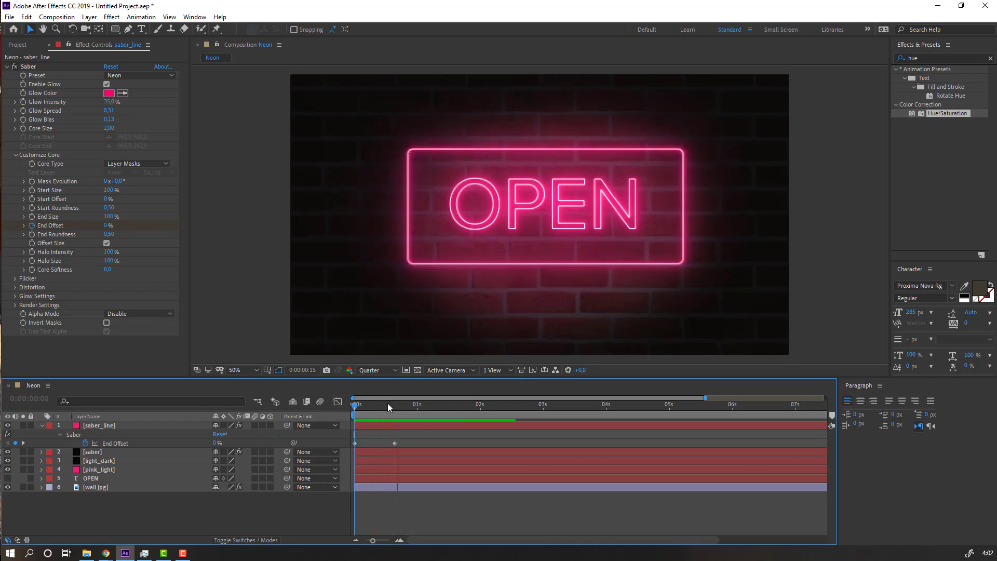
Step: Keyframe saber_line's Saber Start Offset at 0% at 0:00:00:04 and 100% at 0:00:00:16, and preview the animation
left_click(390, 406)
left_click_drag(390, 405, 365, 406)
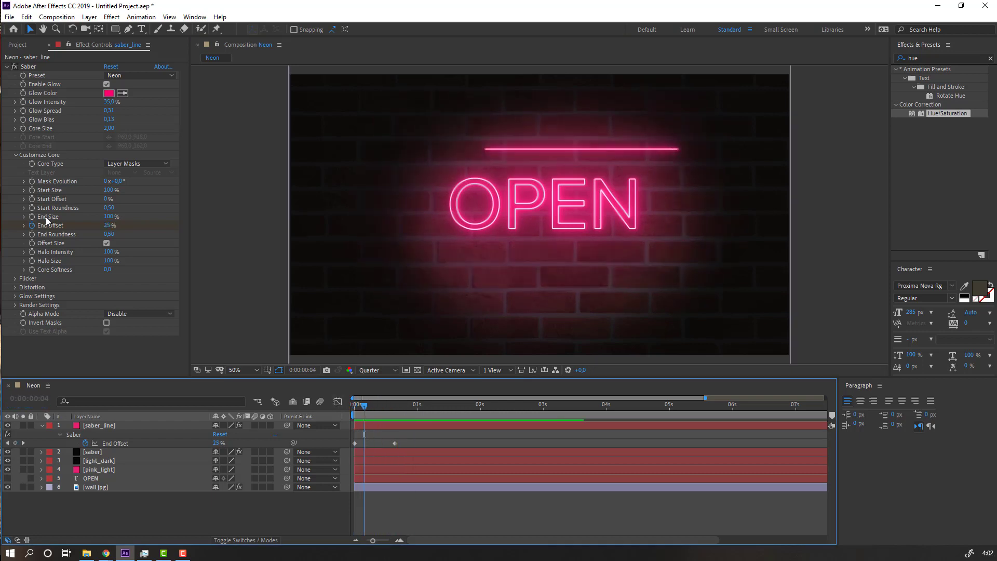
left_click(33, 201)
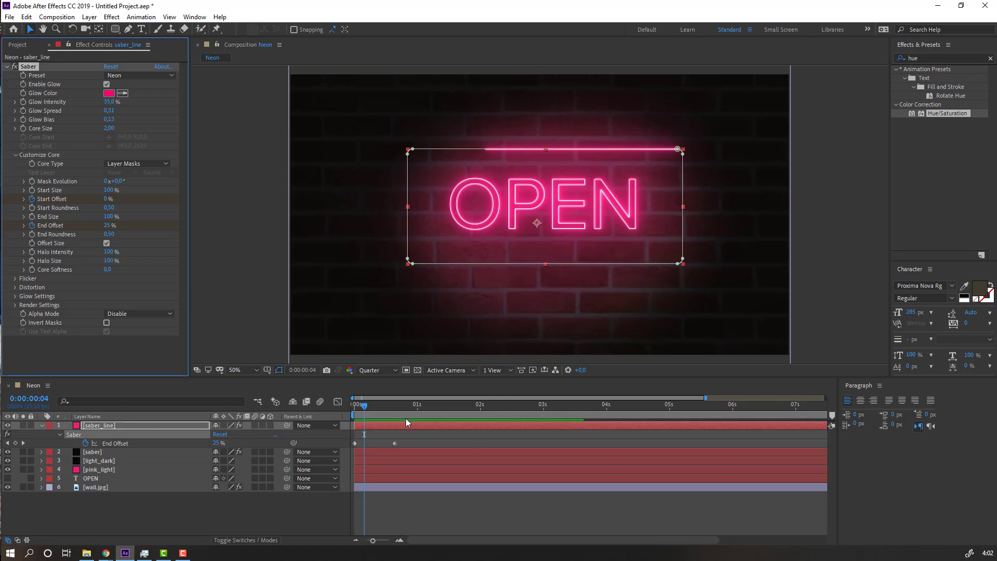
key("u")
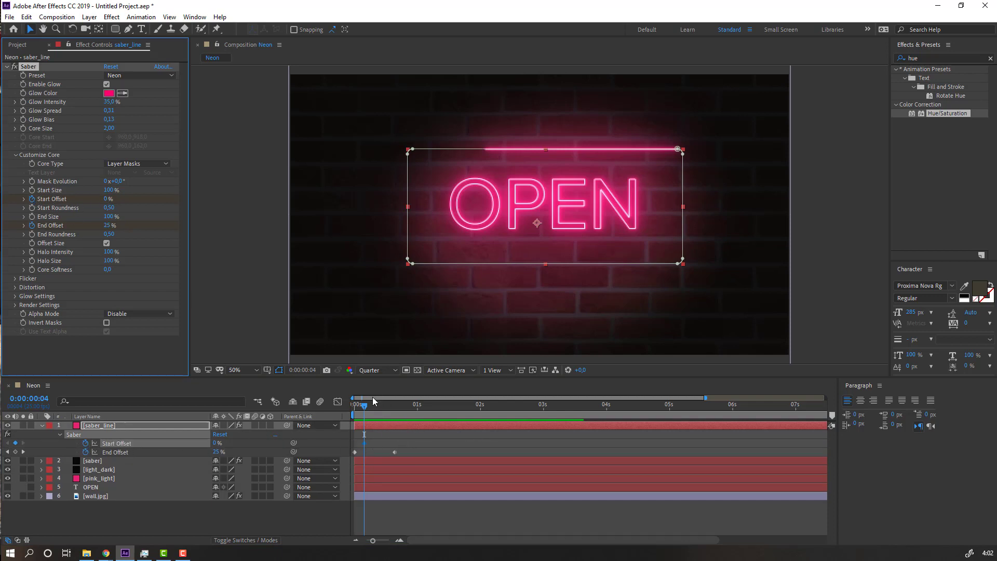
left_click_drag(373, 401, 395, 404)
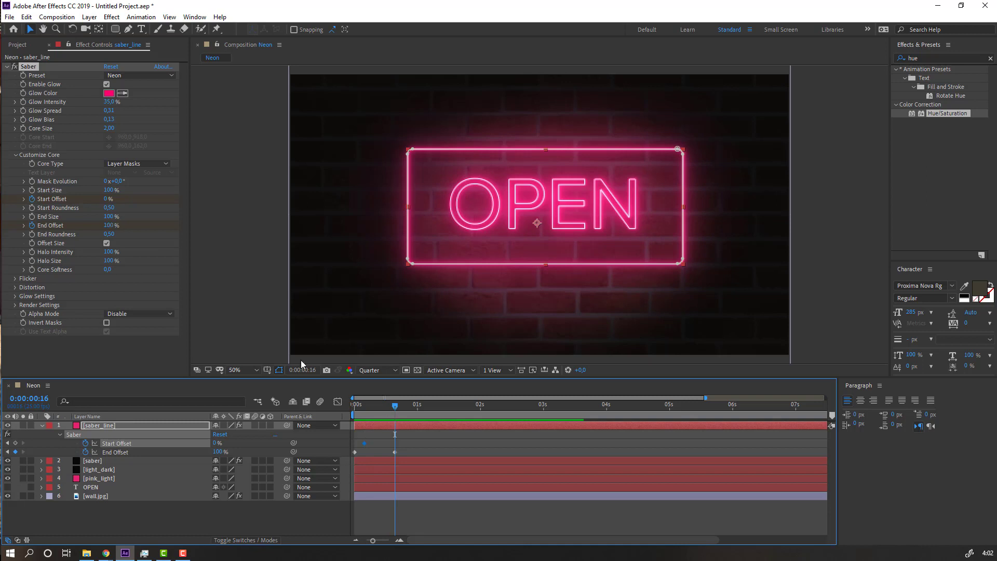
left_click(107, 199)
type("100")
key("Return")
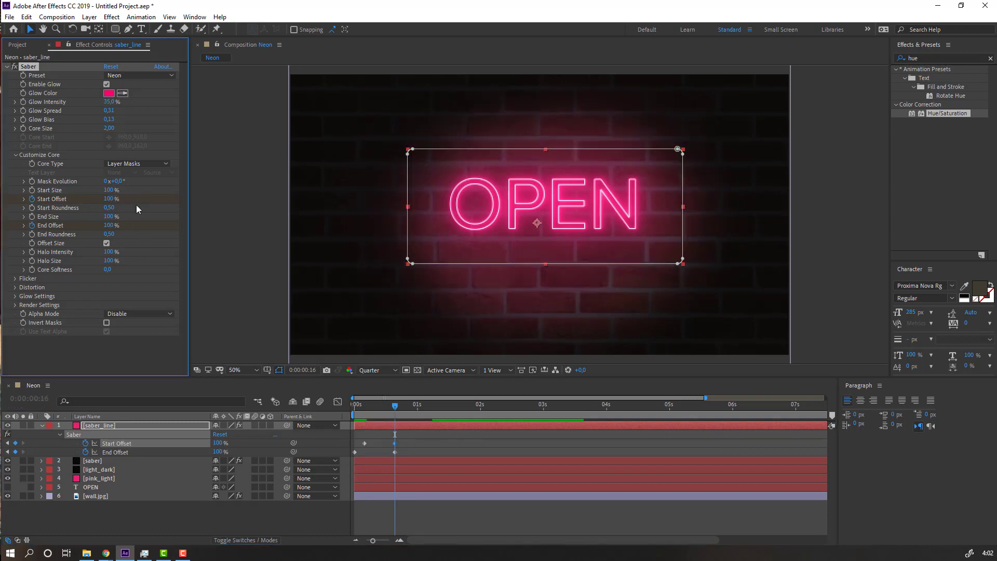
left_click(469, 531)
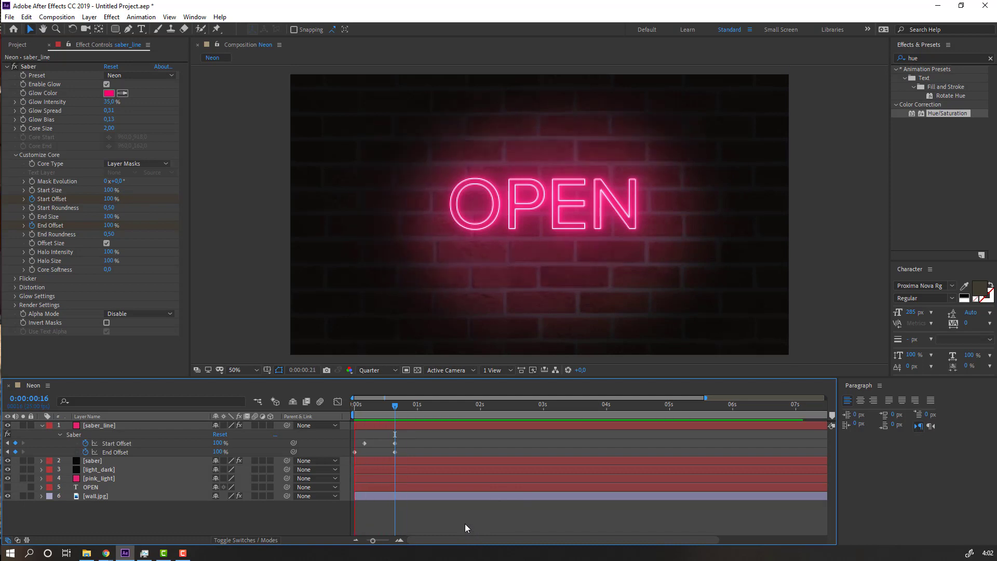
Step: Shift the last Start Offset keyframe slightly past the last End Offset keyframe and preview the animation
left_click(390, 405)
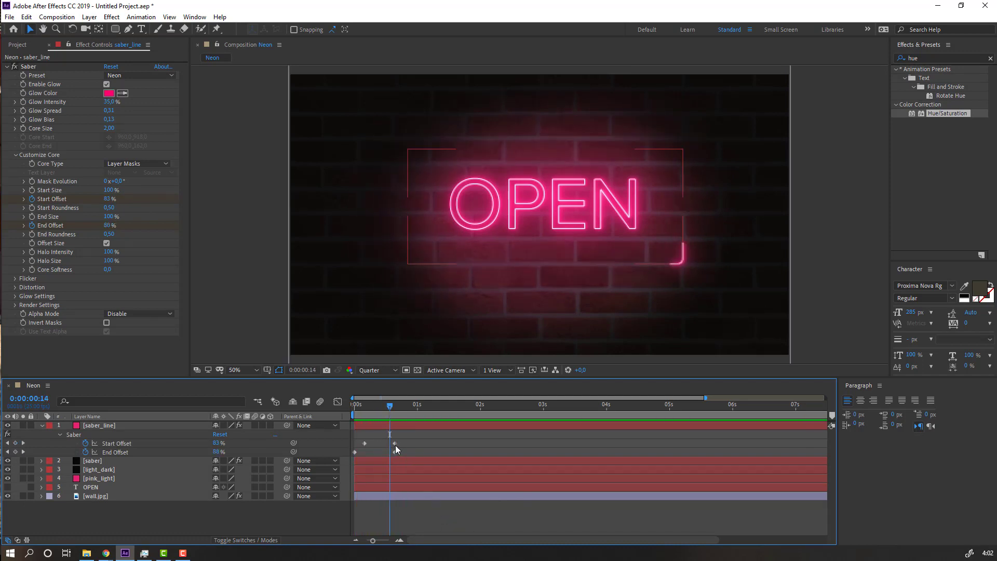
left_click(394, 444)
left_click_drag(398, 444, 400, 444)
key("space")
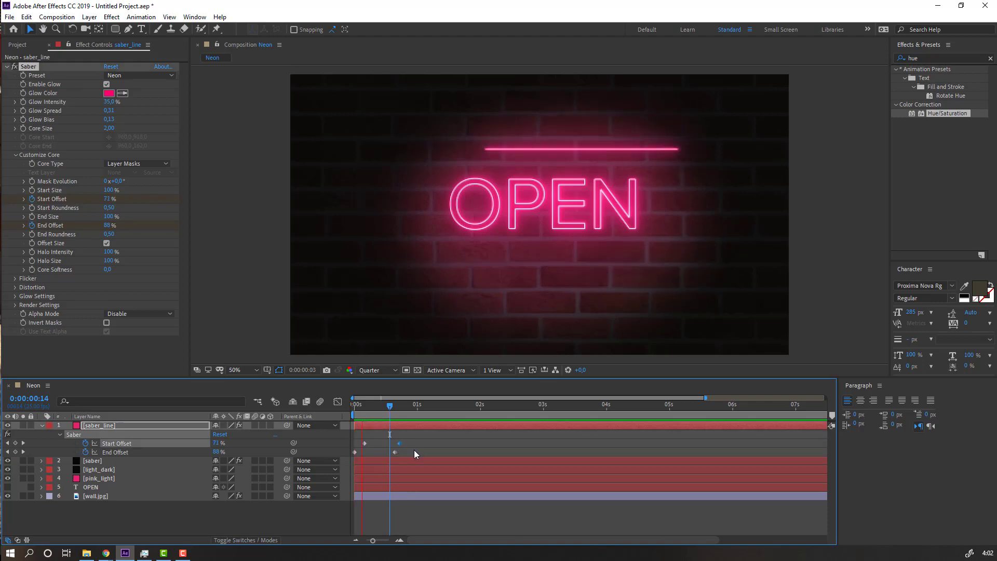
key("space")
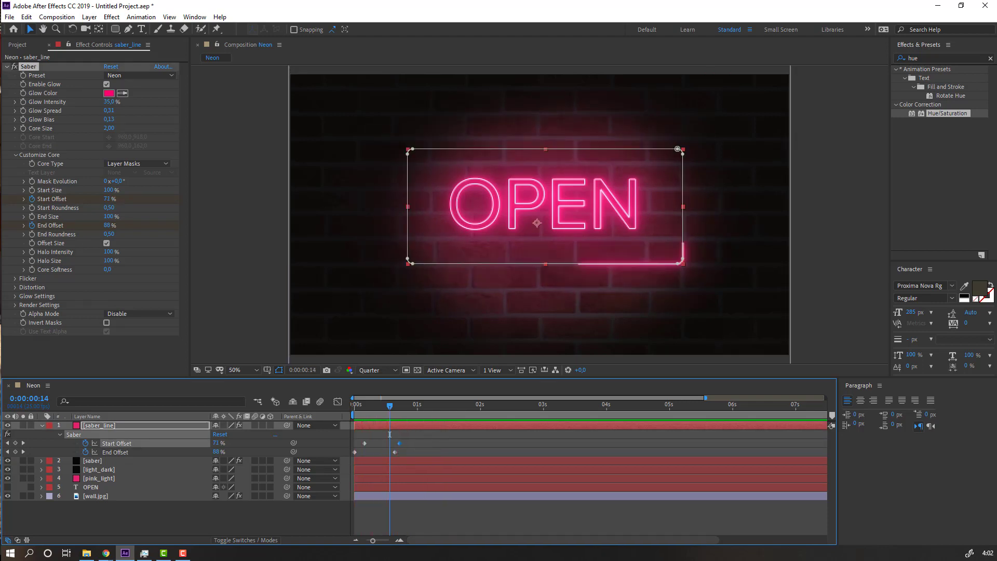
Step: Apply Easy Ease to all of saber_line's Start Offset and End Offset keyframes and preview the frame animation
left_click(433, 448)
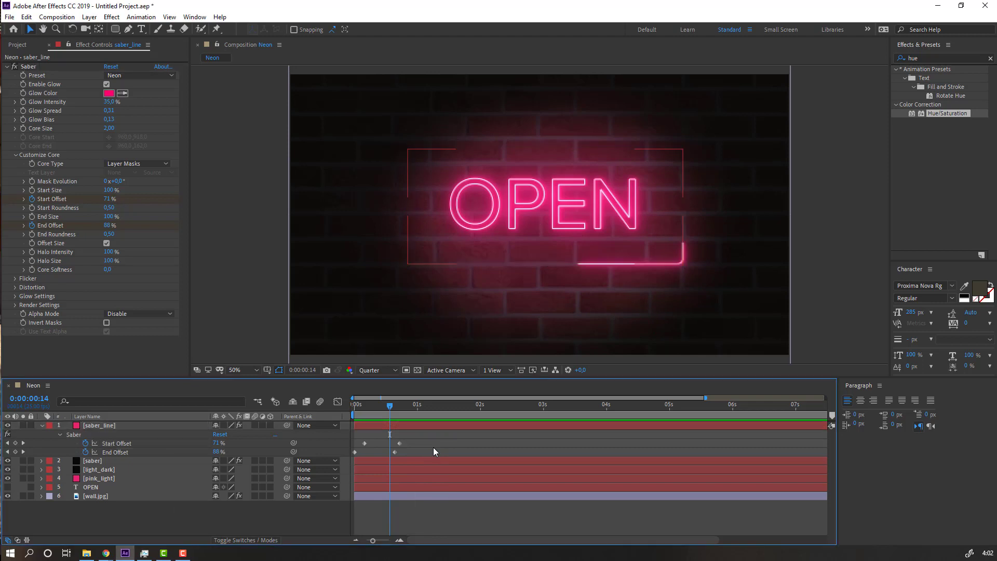
key("space")
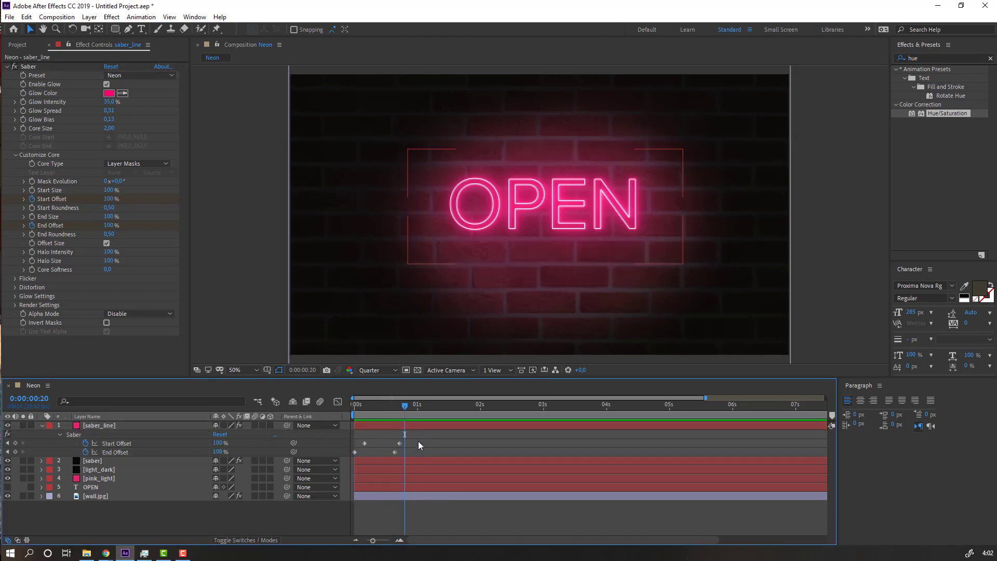
left_click_drag(419, 441, 351, 456)
right_click(354, 453)
mouse_move(449, 446)
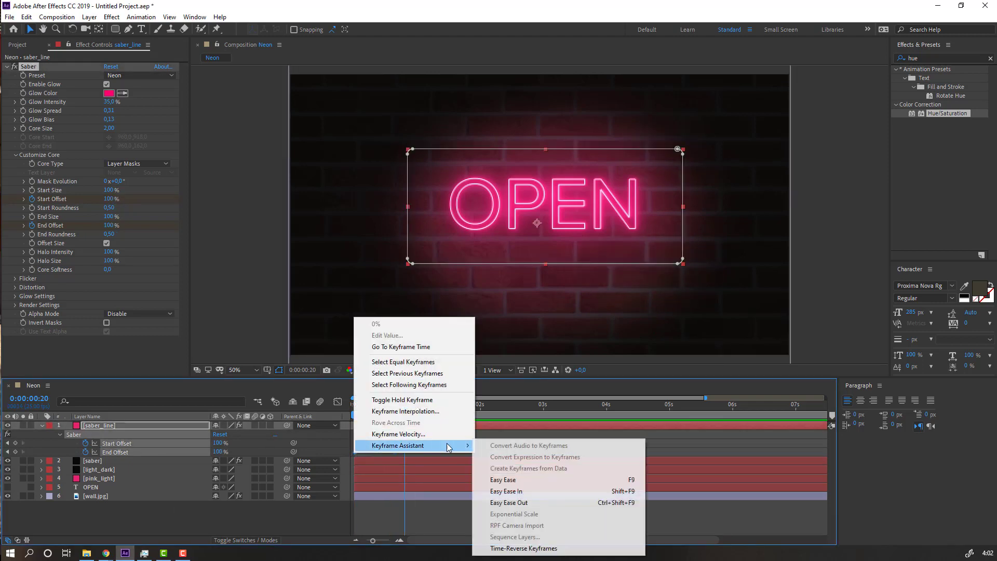
left_click(633, 481)
key("space")
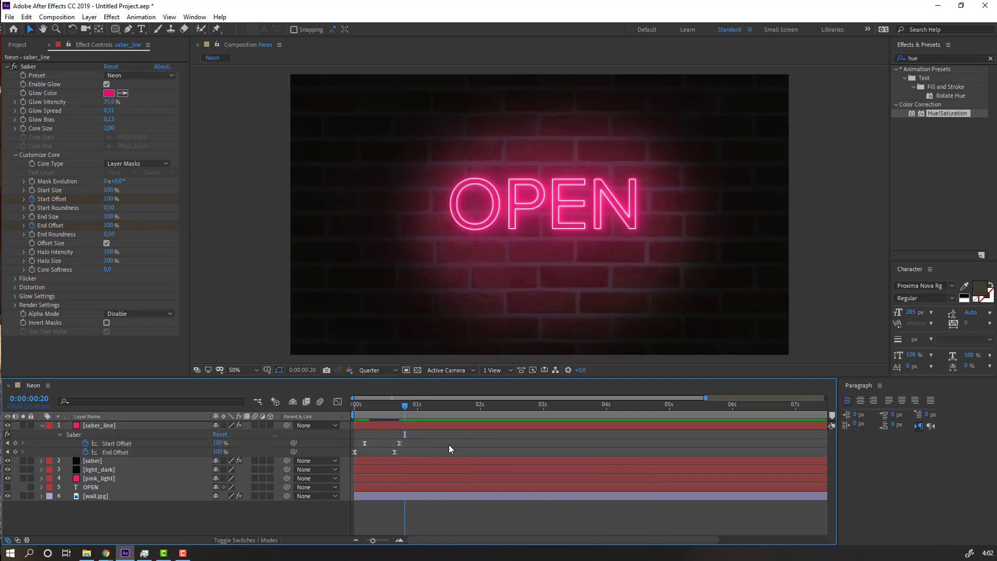
left_click(394, 409)
left_click_drag(392, 410, 376, 409)
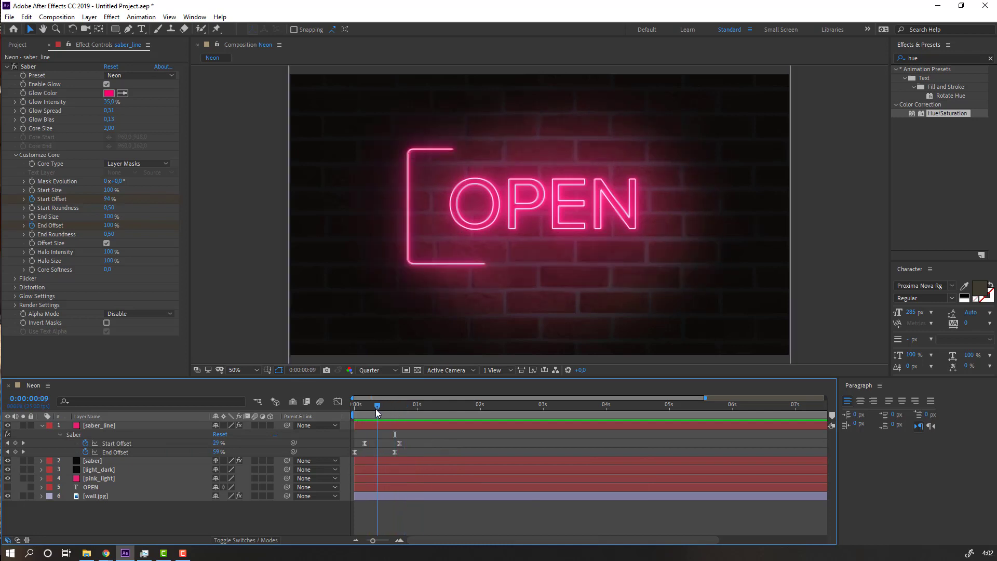
Step: Duplicate the saber_line layer and set the copy's Saber Glow Color to blue 155AE6
left_click(94, 425)
key("ctrl+d")
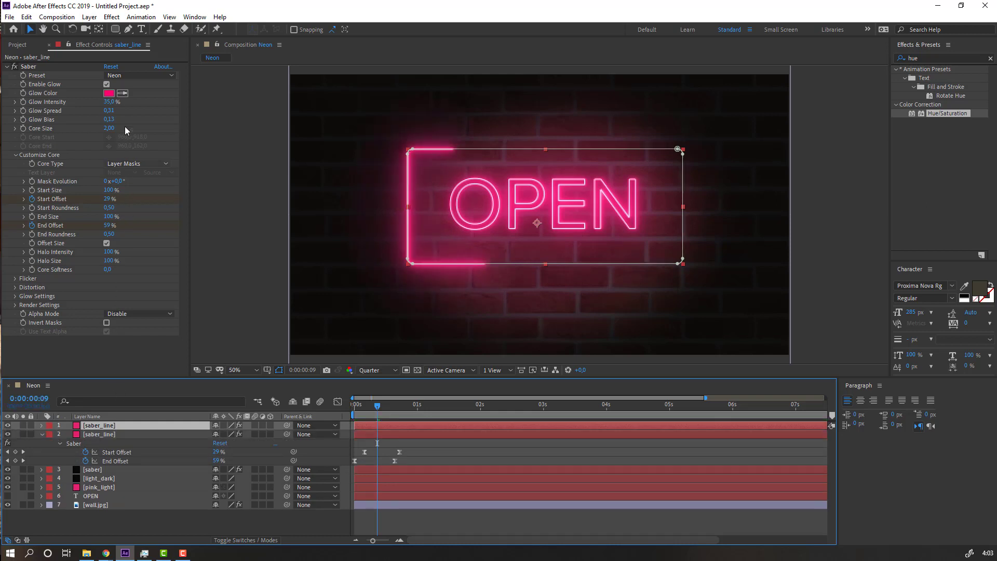
left_click(109, 93)
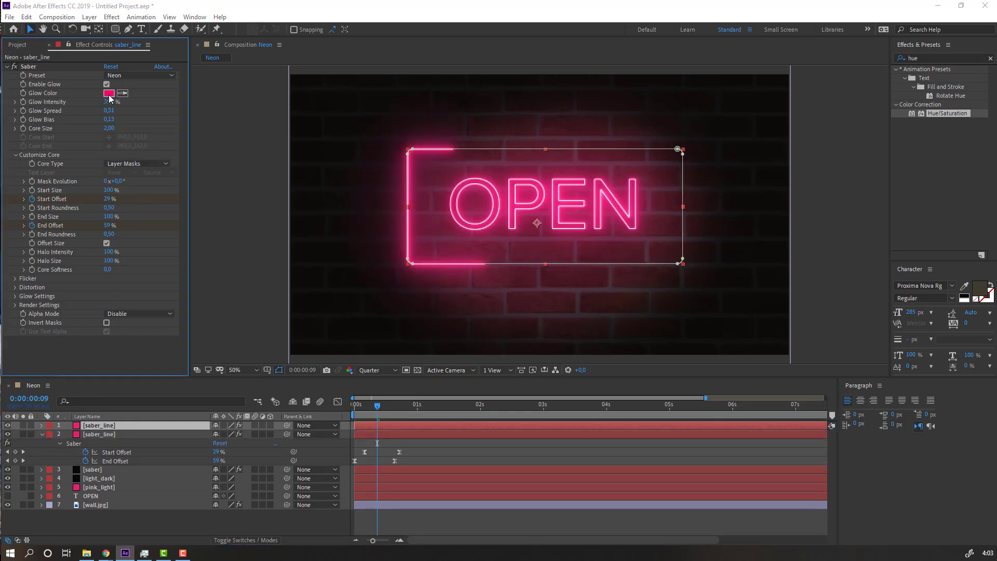
left_click(223, 302)
left_click_drag(222, 300, 222, 297)
left_click_drag(176, 261, 196, 259)
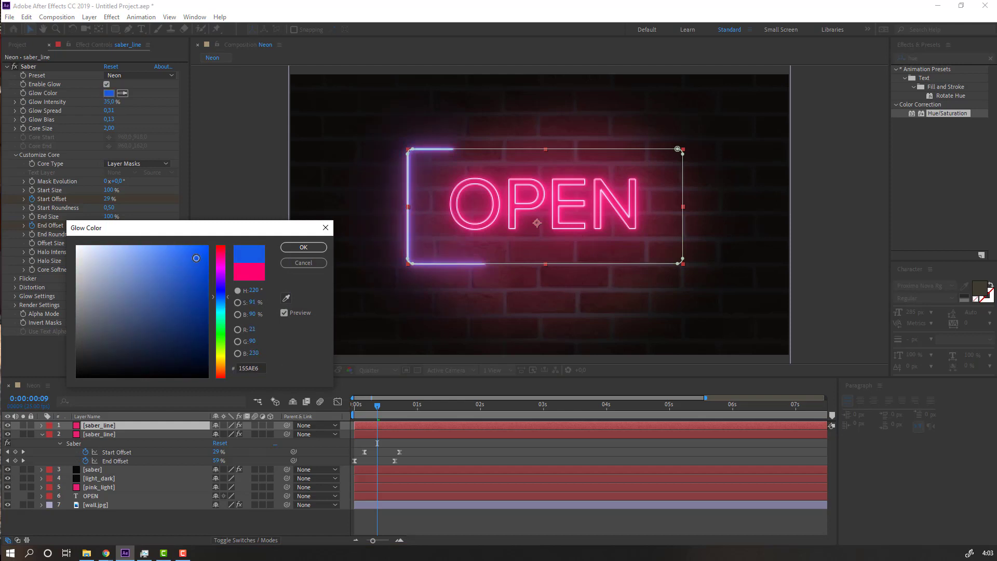
left_click(300, 250)
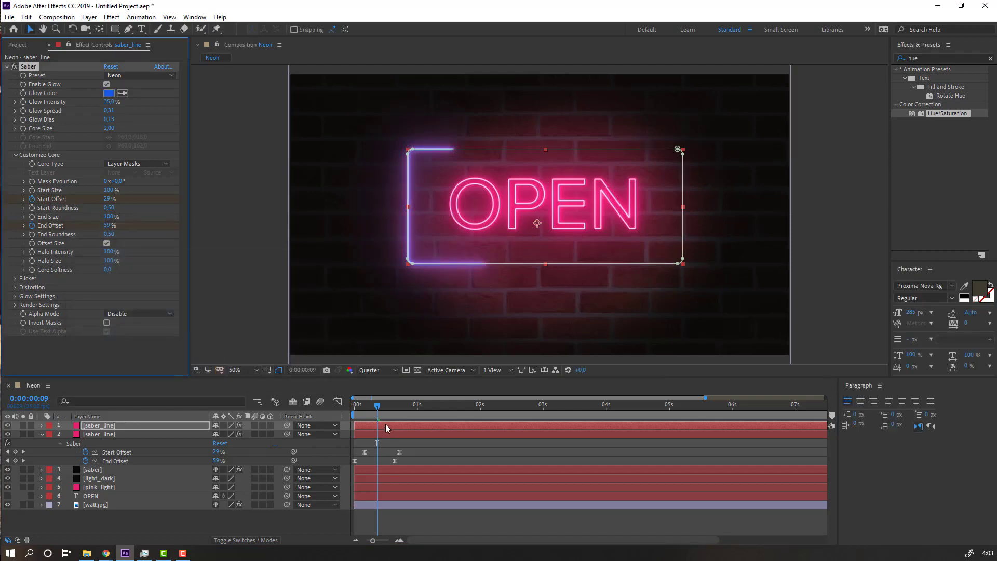
Step: Rename the duplicated blue line layer to saber_line_blue
left_click(97, 426)
key("Return")
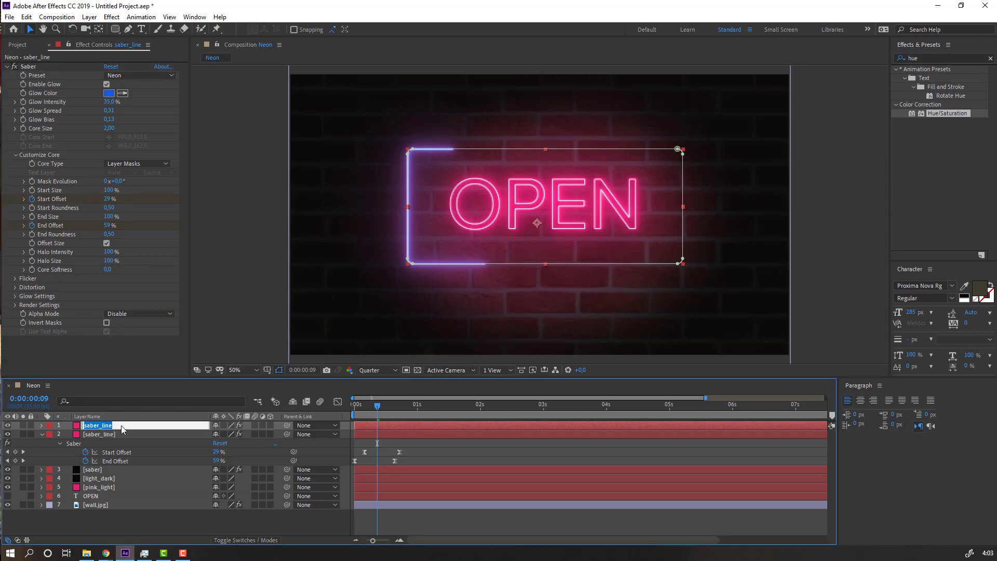
left_click(122, 424)
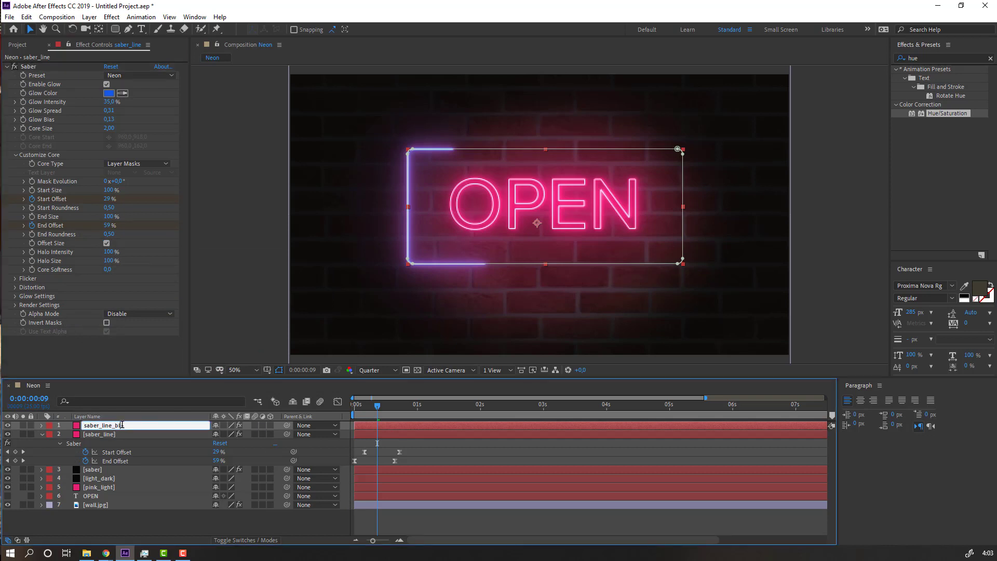
type("_blue")
key("Return")
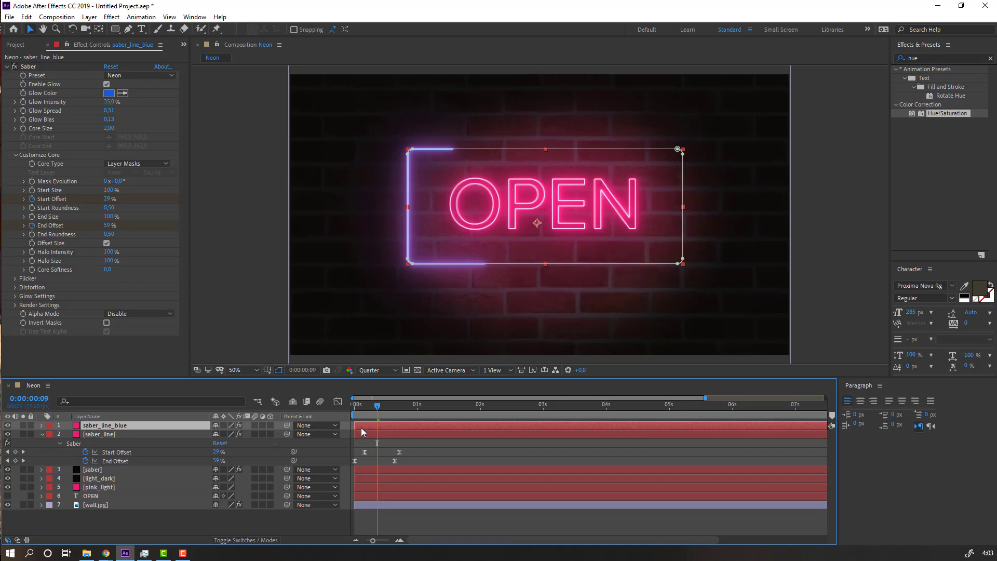
Step: Delay the saber_line_blue layer so it starts at about 0:00:00:04, previewing the two lines together
left_click_drag(364, 426, 369, 426)
key("space")
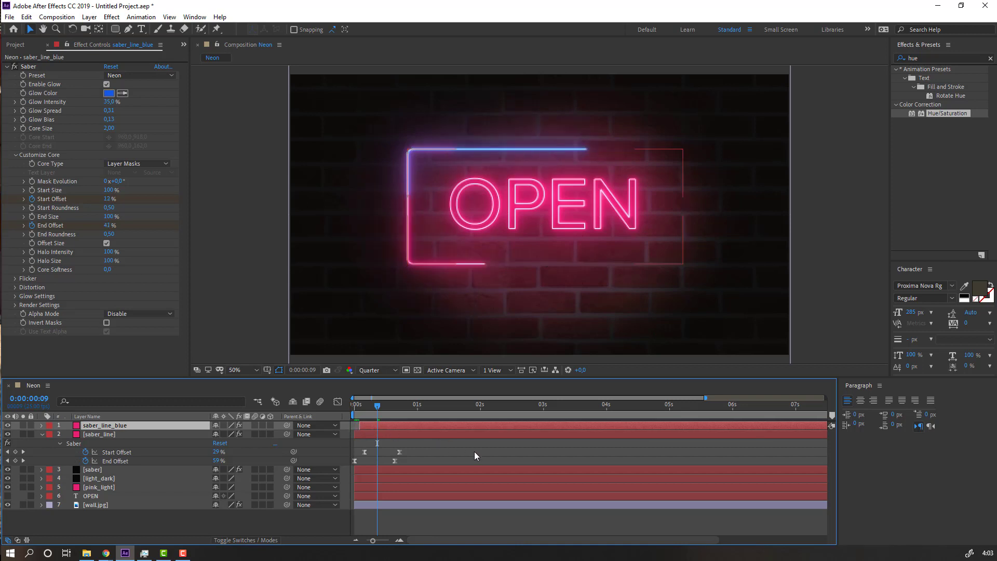
left_click(473, 453)
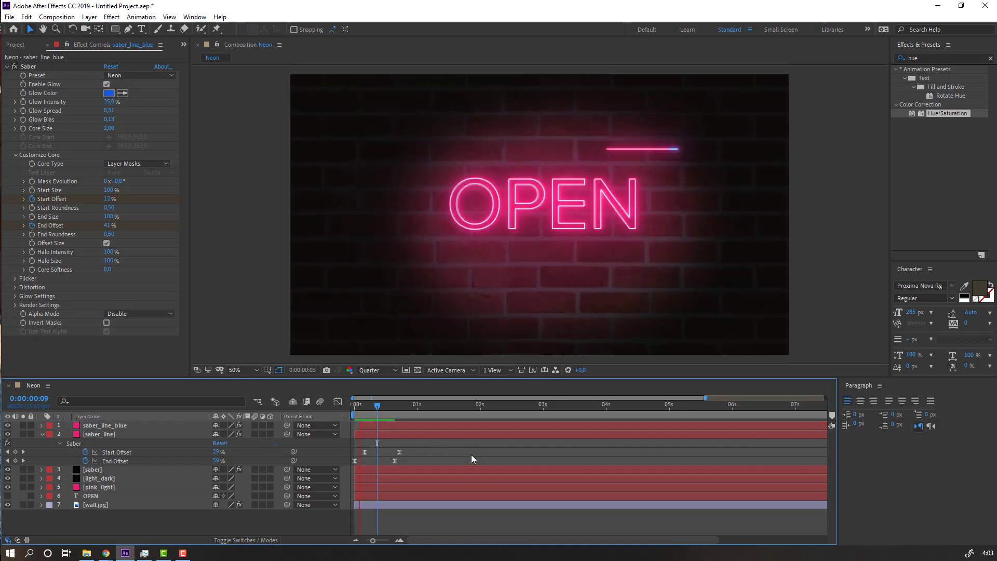
left_click(387, 426)
key("space")
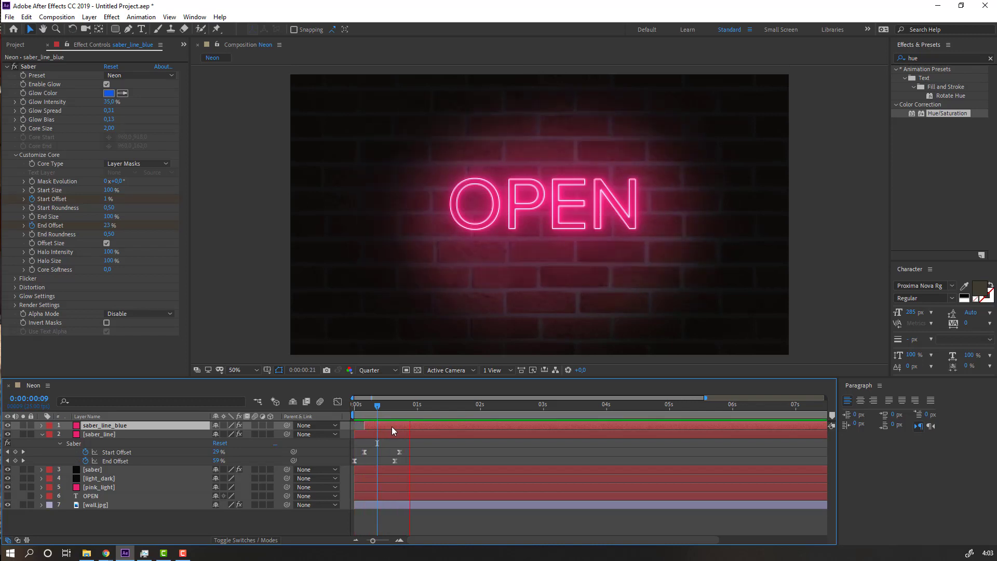
Step: End the work area at 0:00:01:00, select the saber layer and preview the one-second loop
left_click_drag(381, 406, 418, 408)
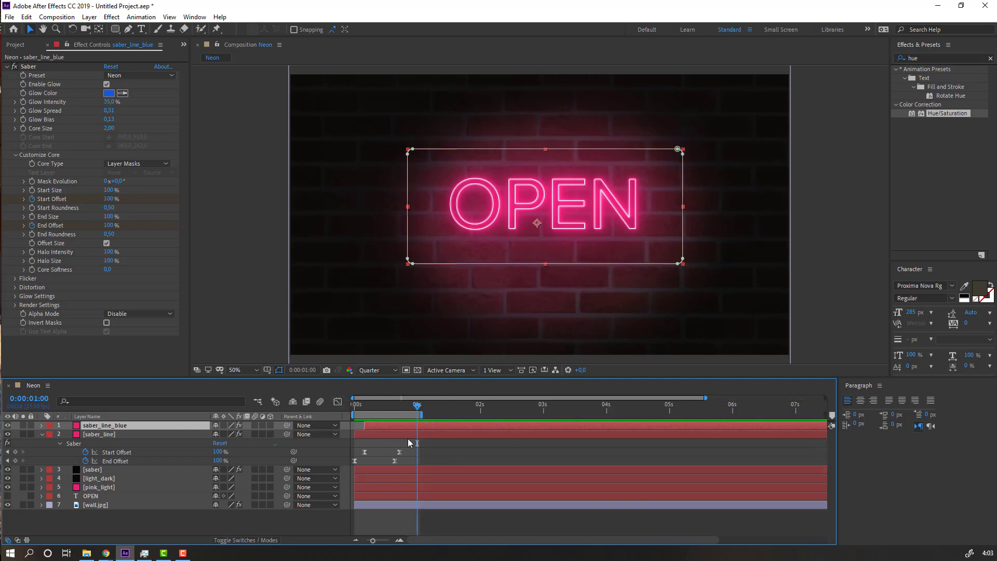
key("space")
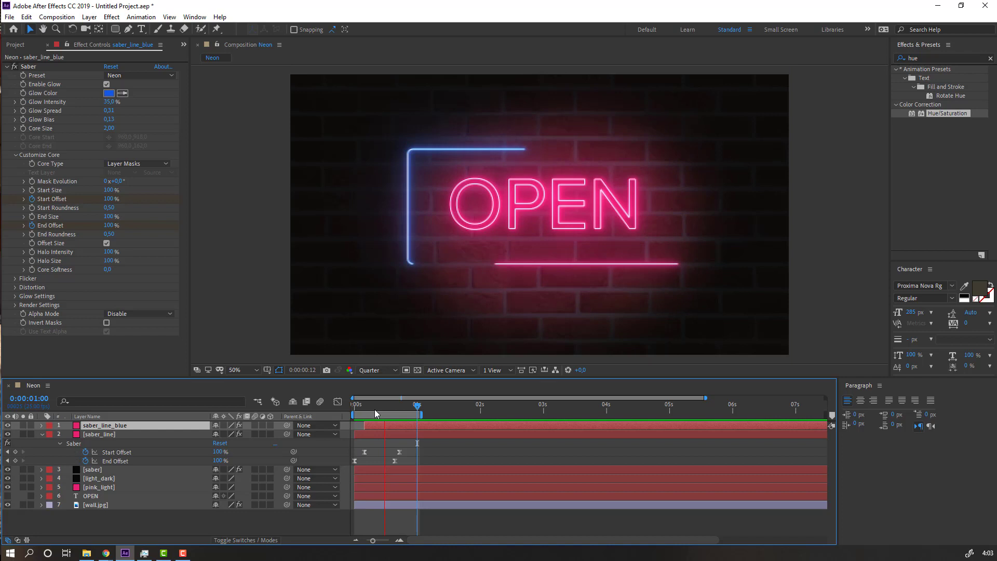
left_click(408, 407)
left_click(507, 468)
key("space")
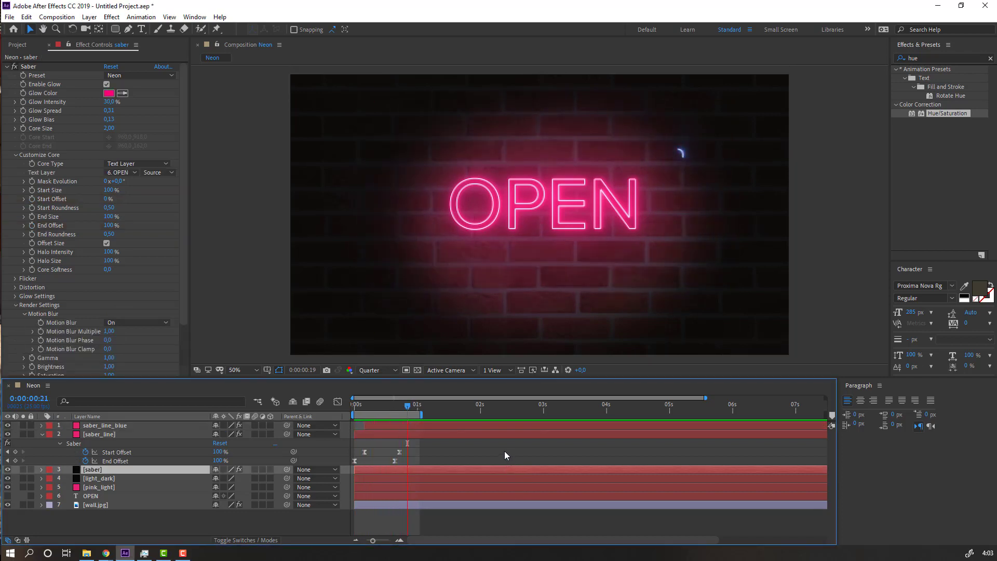
key("space")
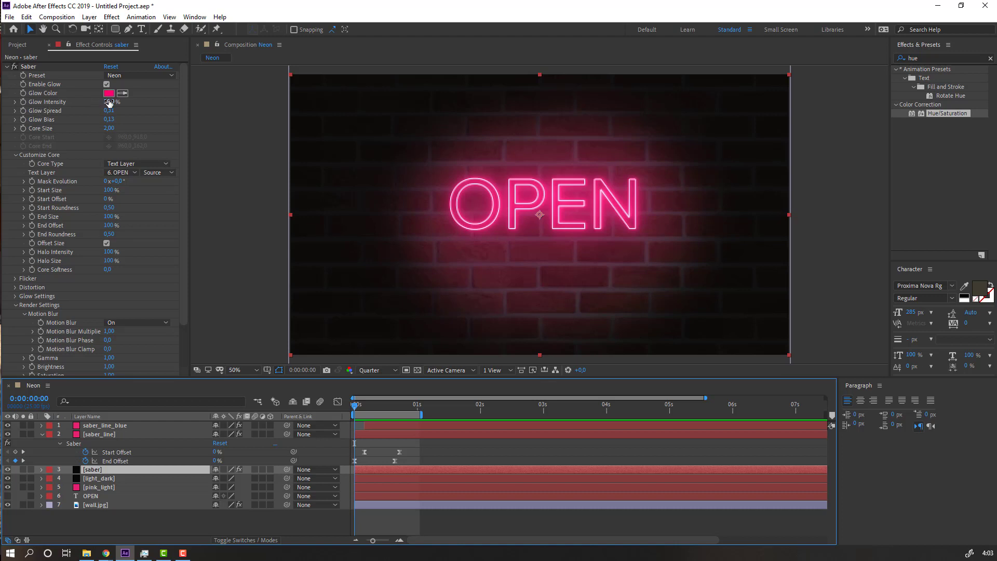
Step: Keyframe the saber layer's Glow Intensity at 30% on the first frame and 10% at 0:00:00:01
left_click_drag(110, 101, 110, 101)
key("ctrl+z")
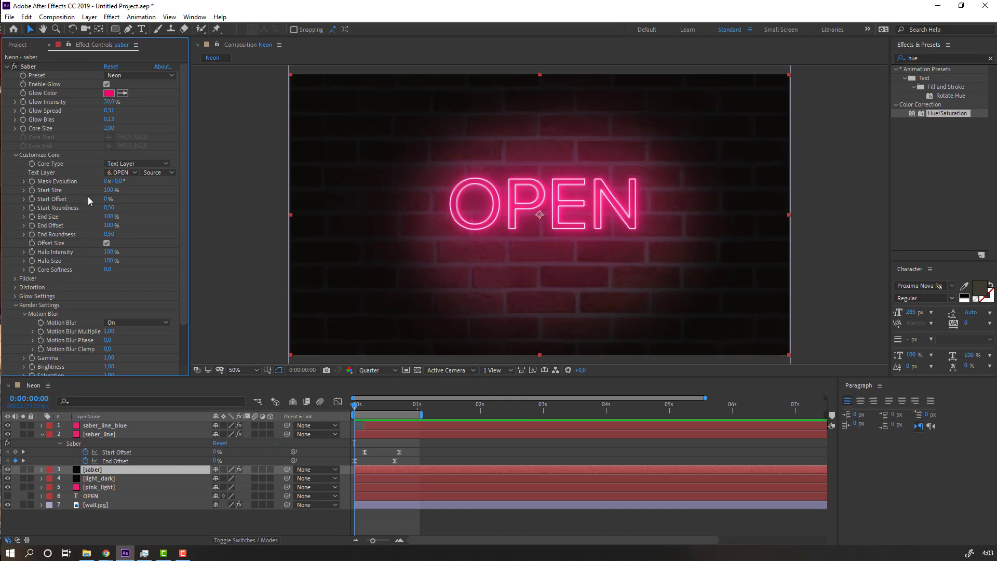
left_click(23, 102)
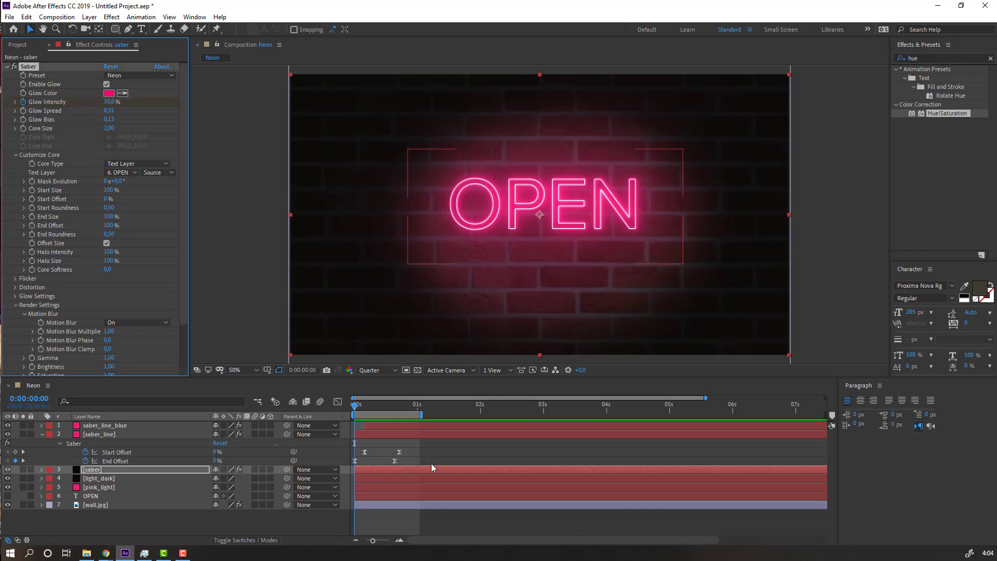
key("u")
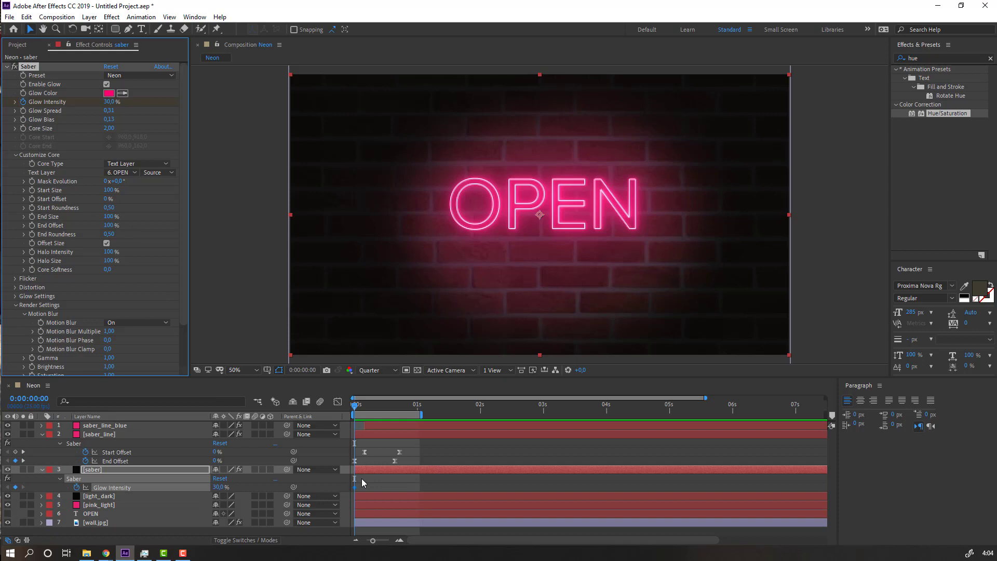
key("Page_Down")
left_click(108, 102)
type("10")
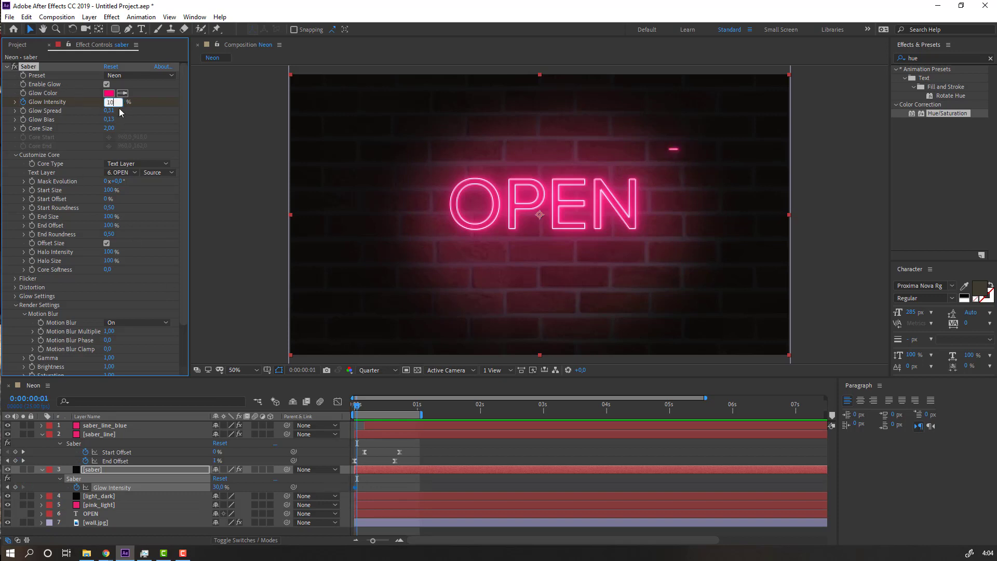
key("Return")
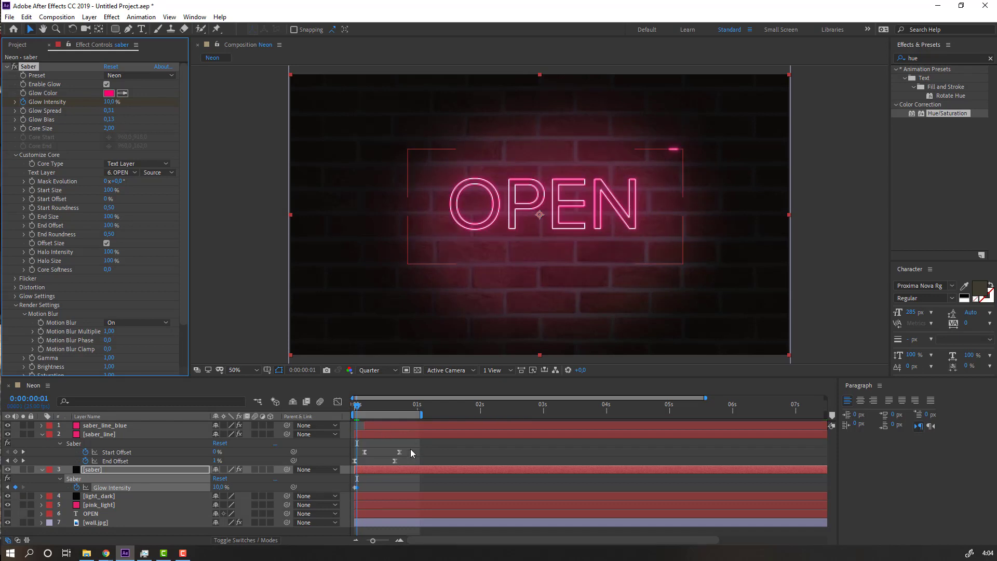
Step: Copy the first 30% Glow Intensity keyframe to 0:00:00:02 and preview the text flicker
key("Page_Down")
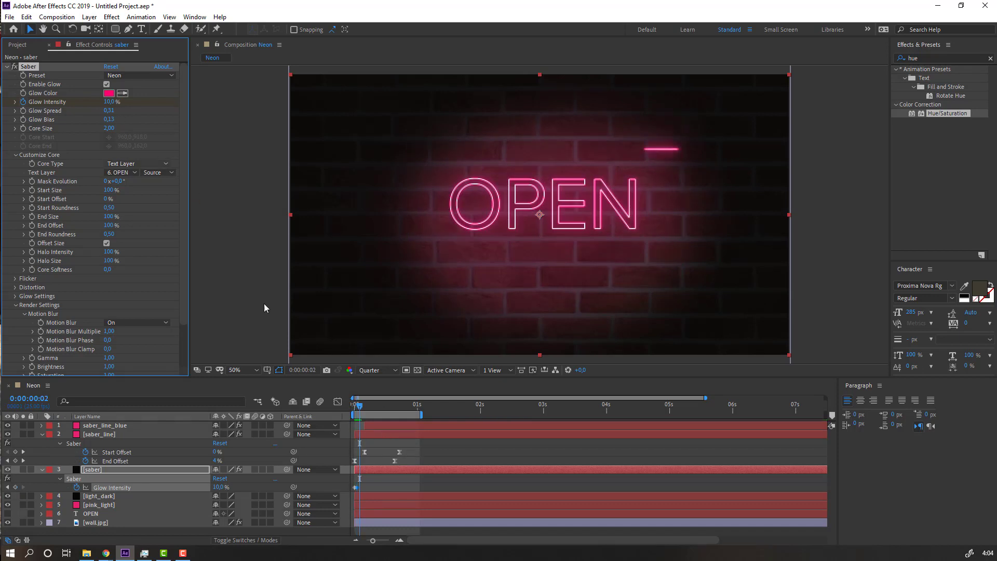
left_click(355, 488)
key("ctrl+v")
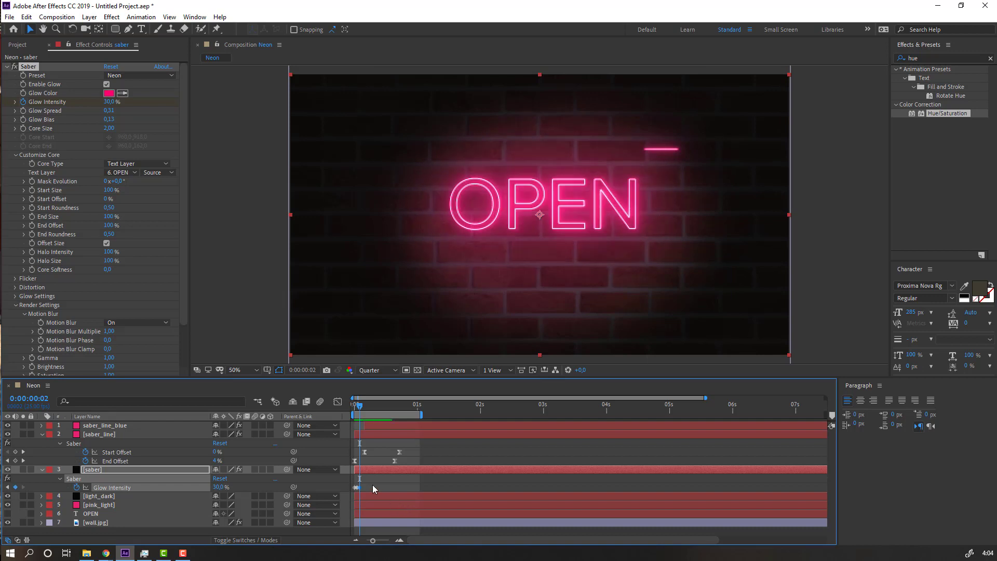
left_click(387, 479)
key("space")
key("space")
Step: Shift the three Glow Intensity keyframes one frame later and preview the animation
mouse_move(372, 486)
left_mouse_down()
mouse_move(350, 494)
mouse_move(359, 489)
left_mouse_up()
key("space")
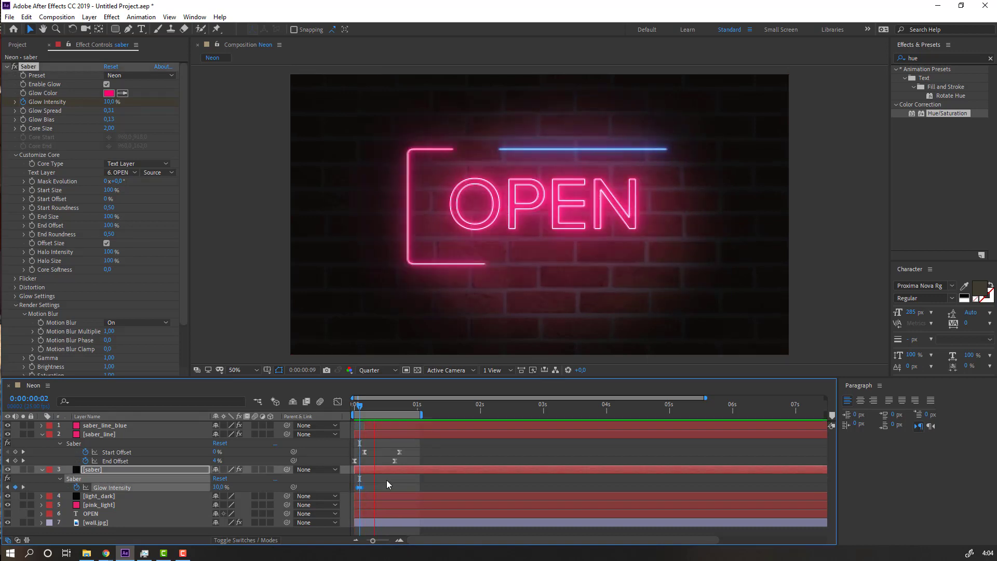
key("space")
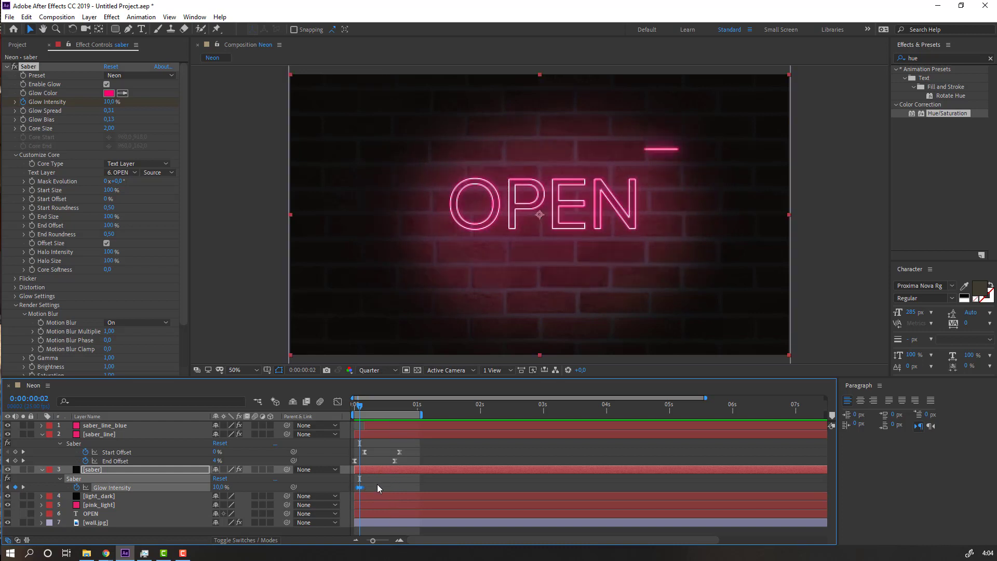
Step: Copy the Glow Intensity flicker keyframes to about the middle of the loop and again to 0:00:00:18
left_click_drag(377, 485, 344, 493)
left_click_drag(366, 404, 399, 407)
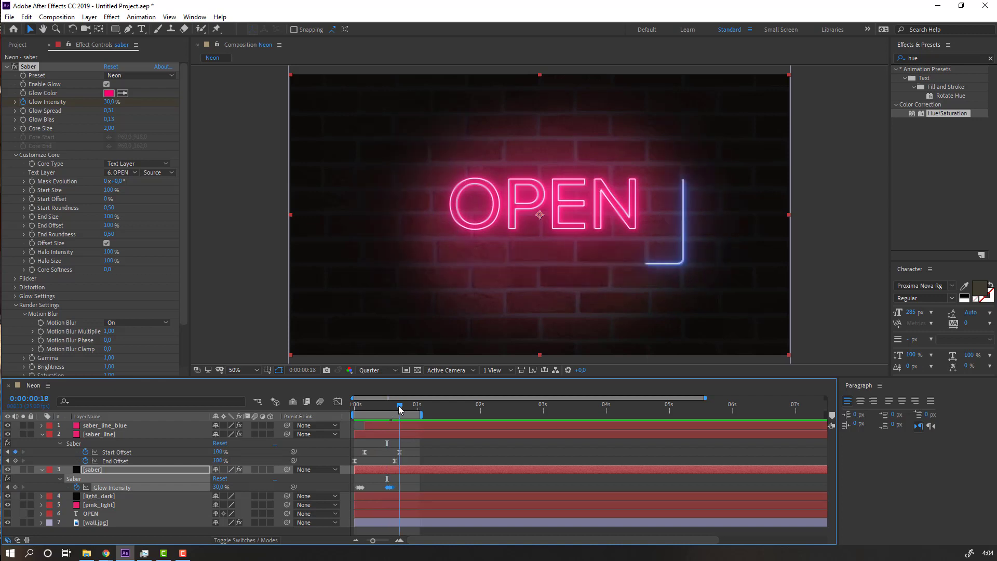
key("ctrl+v")
left_click(438, 481)
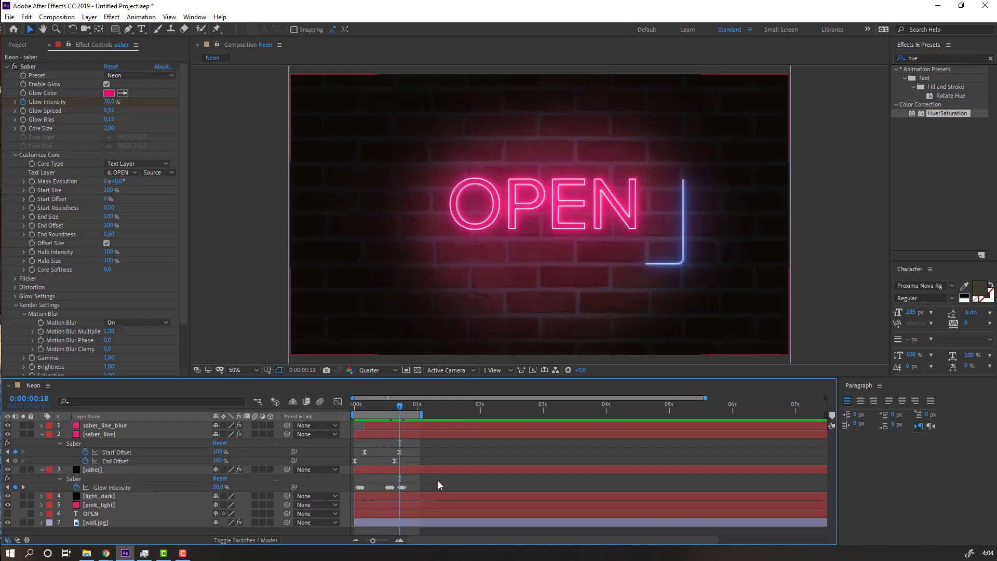
Step: Play back the neon sign animation and fit the composition in the viewer
key("space")
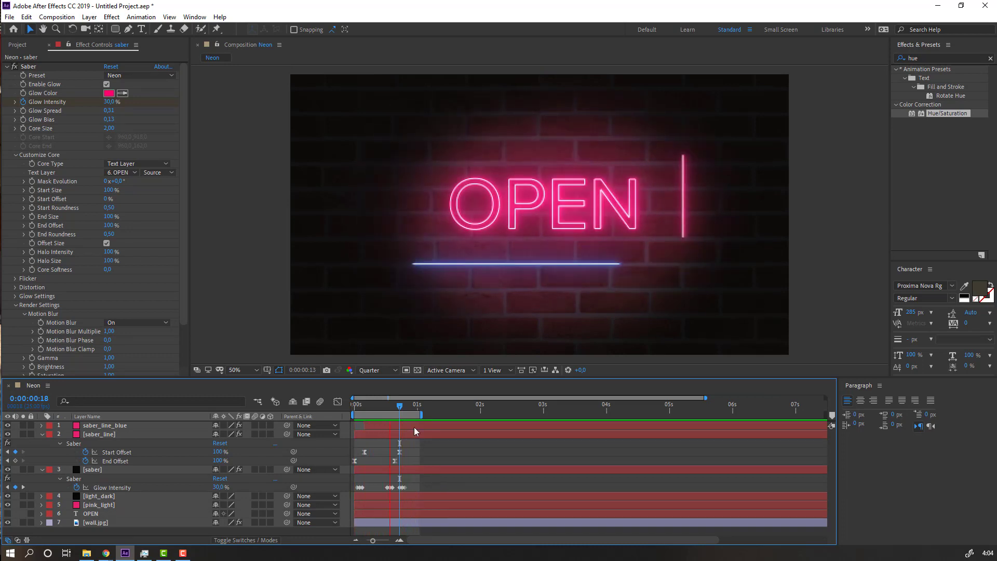
scroll(252, 290, "down", 2)
scroll(252, 290, "down", 1)
scroll(251, 289, "up", 2)
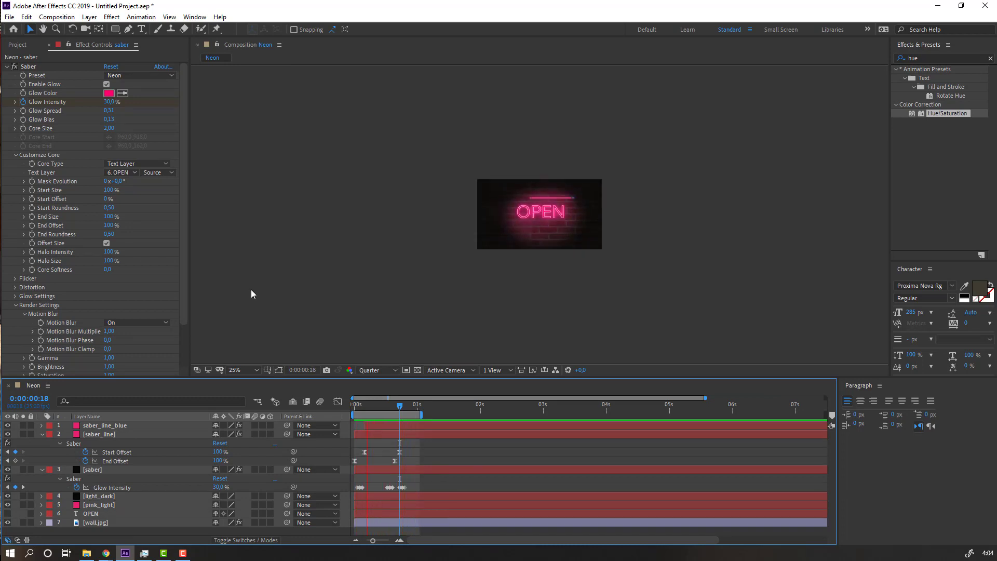
scroll(254, 283, "down", 1)
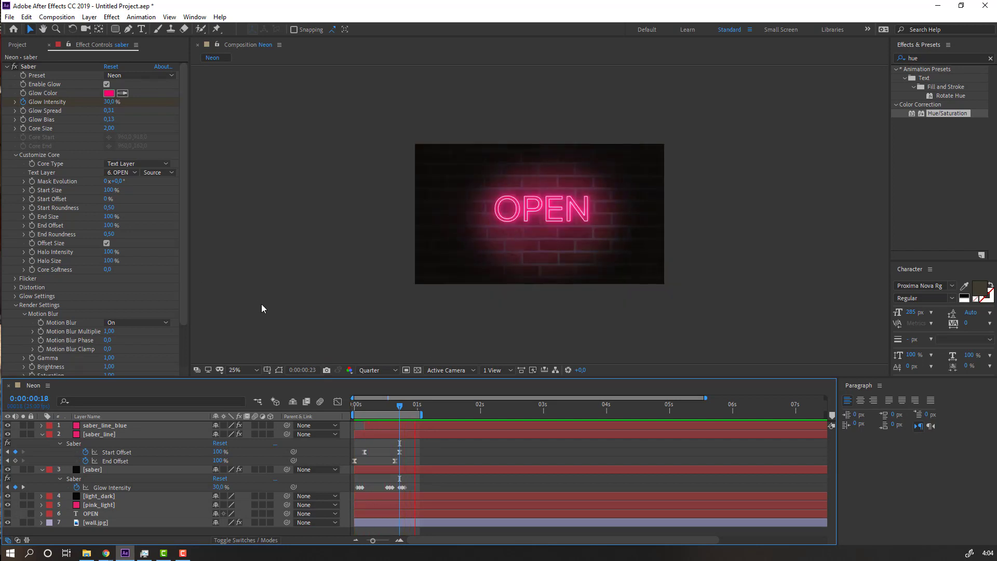
scroll(261, 304, "up", 1)
left_click(244, 370)
left_click(248, 198)
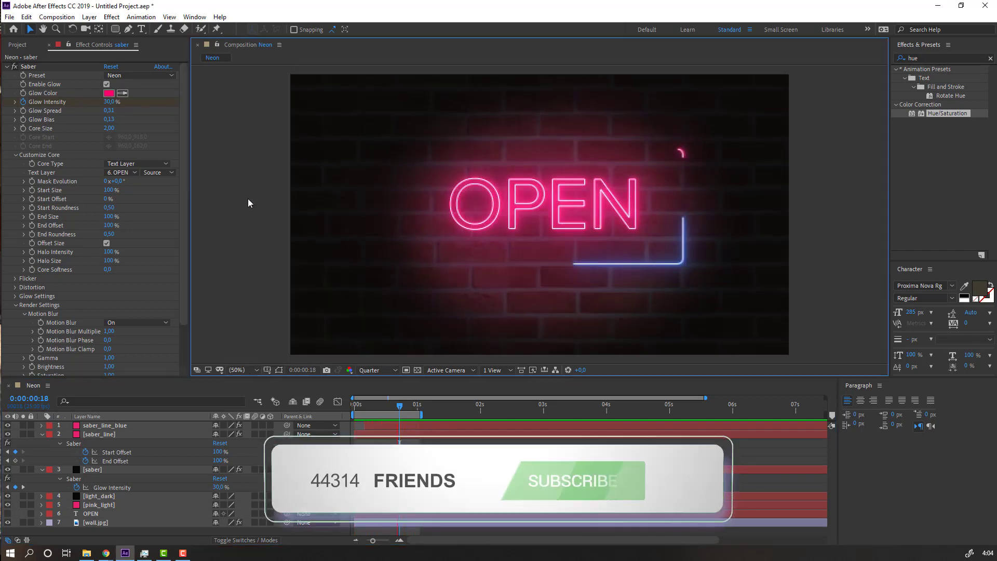